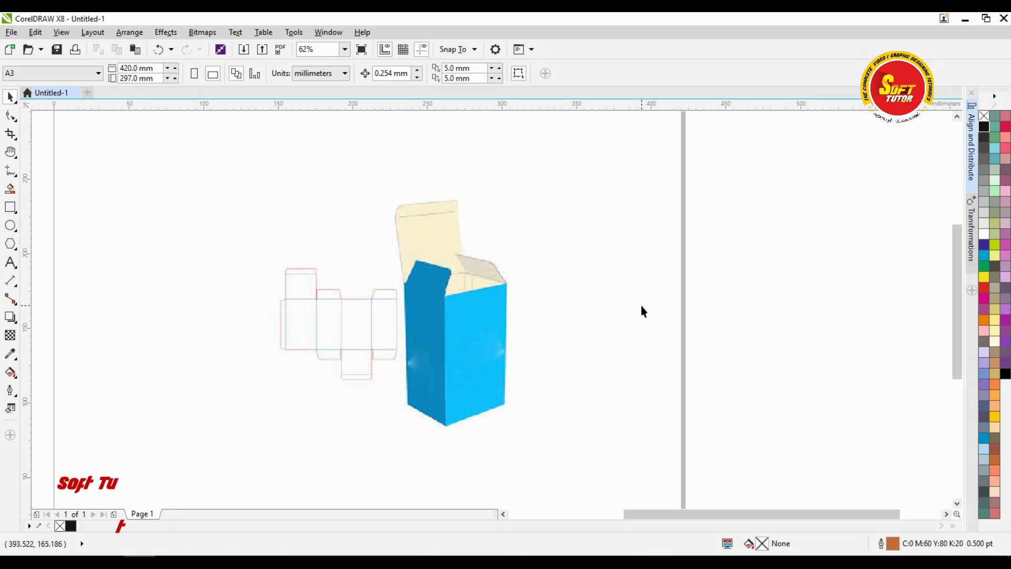
pyautogui.scroll(-1, 642, 311)
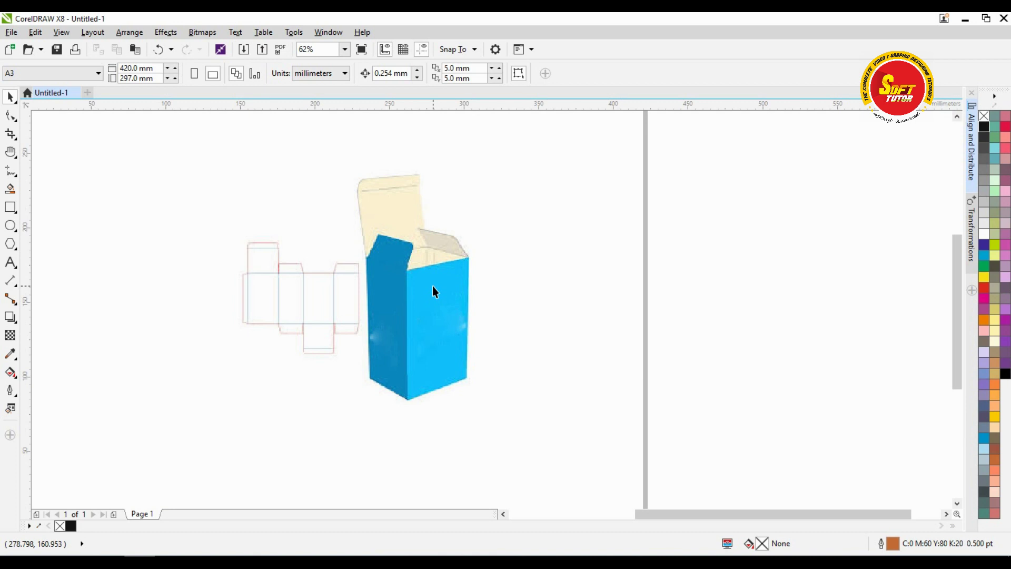
pyautogui.scroll(1, 431, 286)
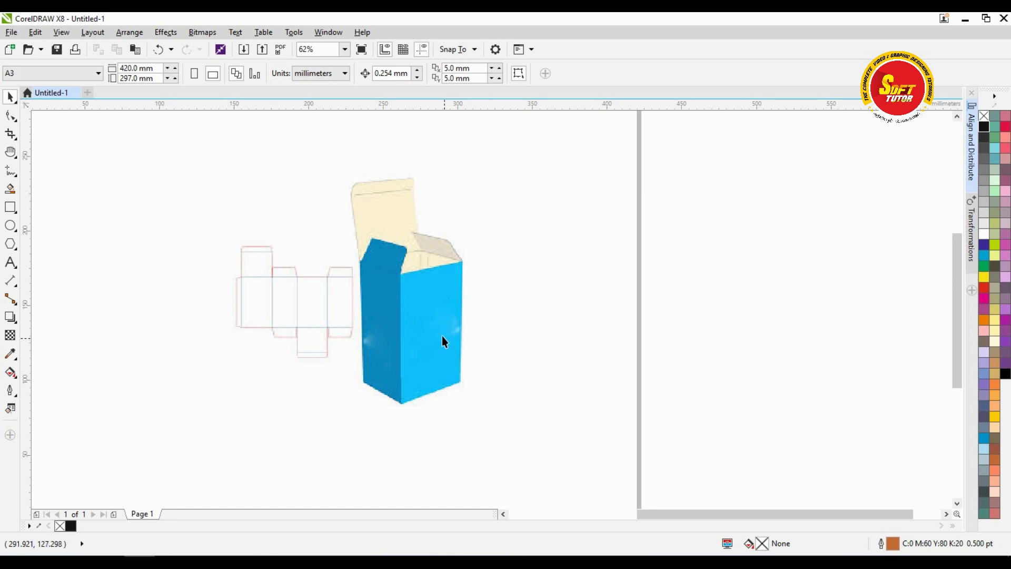
pyautogui.click(419, 305)
pyautogui.click(562, 304)
pyautogui.scroll(1, 404, 329)
pyautogui.scroll(-1, 358, 279)
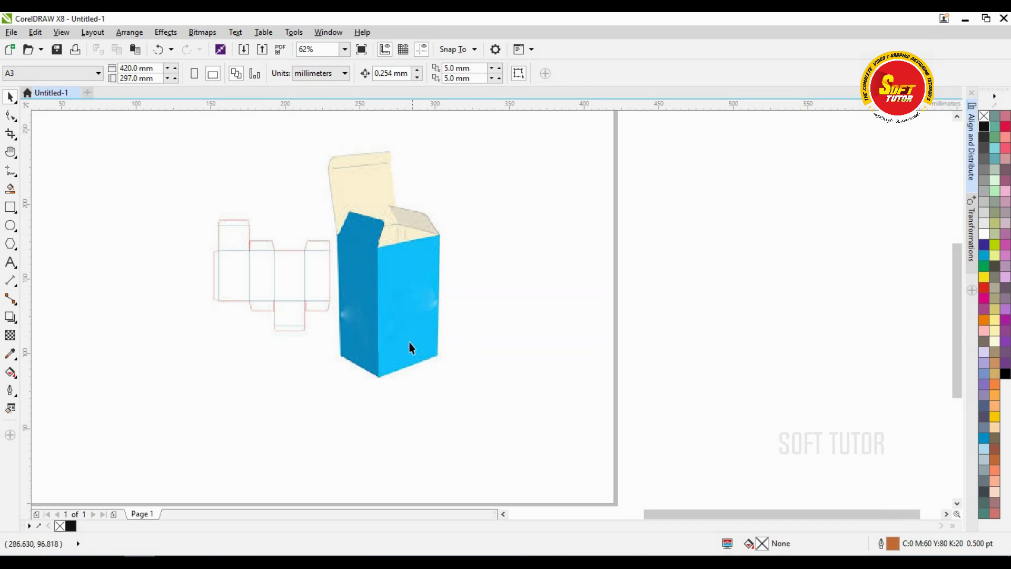
# Step: Scale down the box reference image and move it toward the page's upper-right corner
pyautogui.click(398, 284)
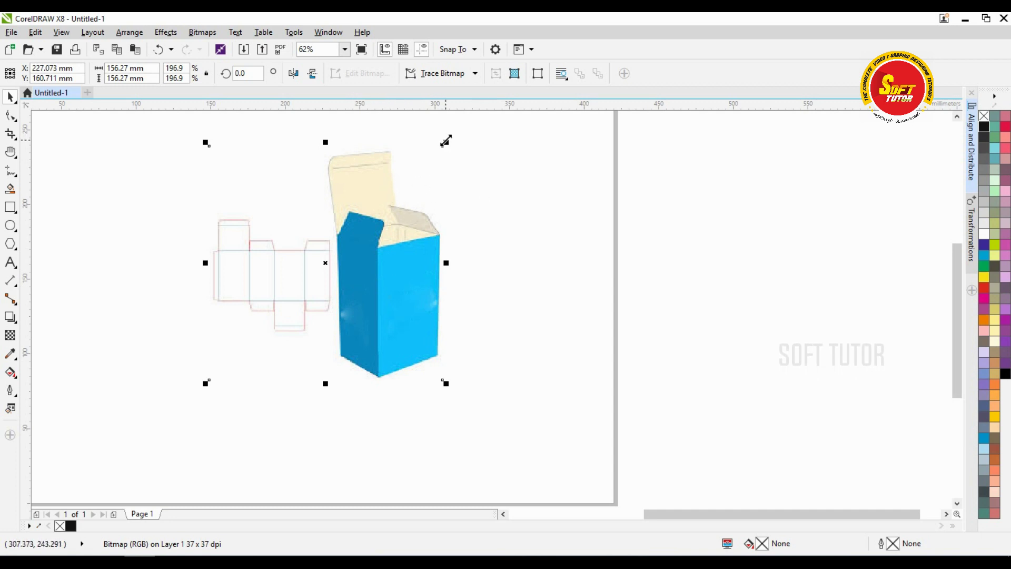
pyautogui.moveTo(446, 142); pyautogui.dragTo(393, 198)
pyautogui.moveTo(326, 289); pyautogui.dragTo(476, 205)
pyautogui.scroll(-1, 451, 221)
pyautogui.scroll(1, 451, 221)
pyautogui.click(209, 200)
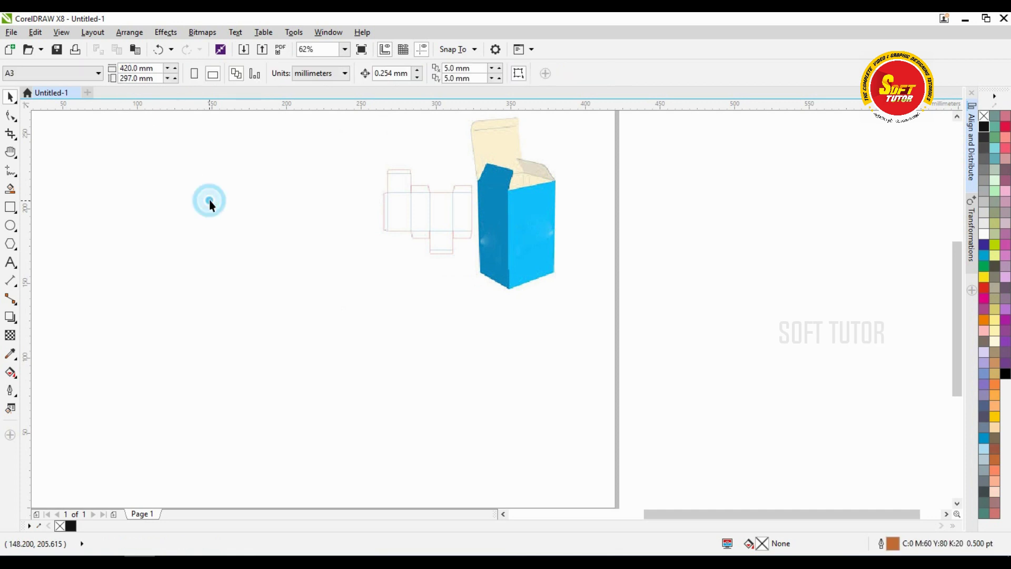
# Step: Shrink the box reference image further to about 94 x 94 mm and reposition it near the page's upper-right corner
pyautogui.click(72, 74)
pyautogui.click(322, 230)
pyautogui.click(526, 251)
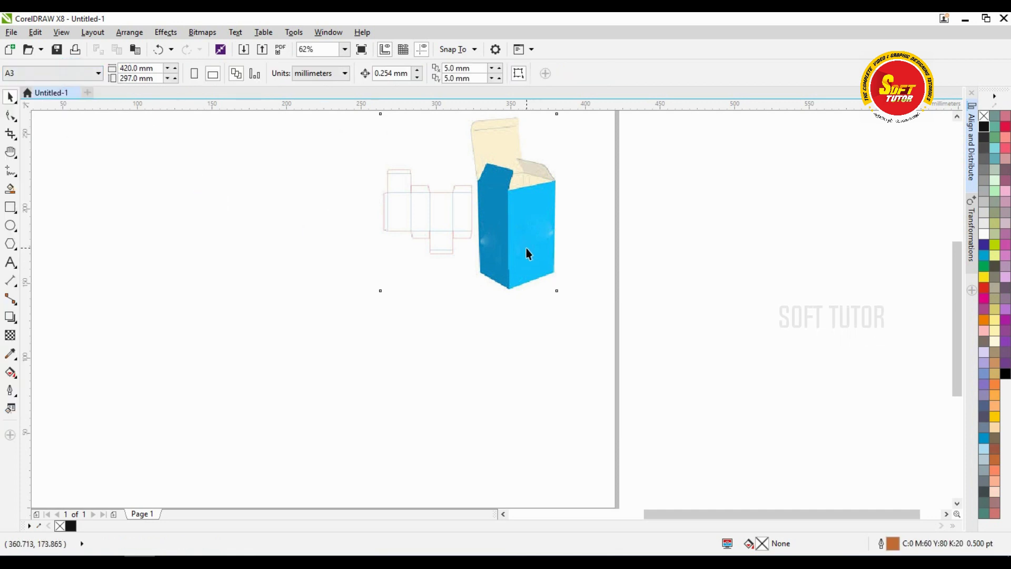
pyautogui.moveTo(561, 293); pyautogui.dragTo(507, 261)
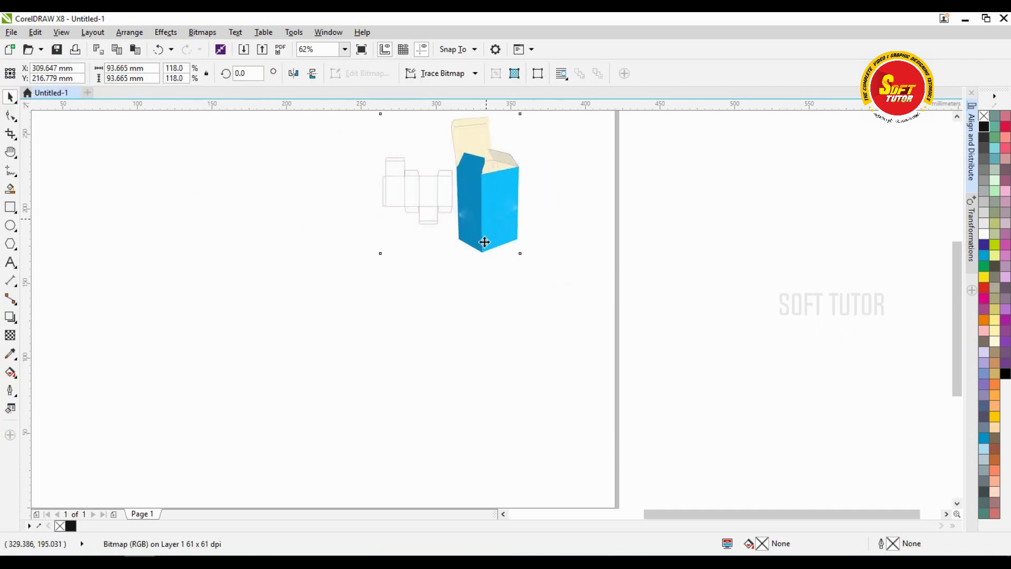
pyautogui.scroll(-2, 483, 234)
pyautogui.scroll(1, 484, 238)
pyautogui.scroll(1, 485, 239)
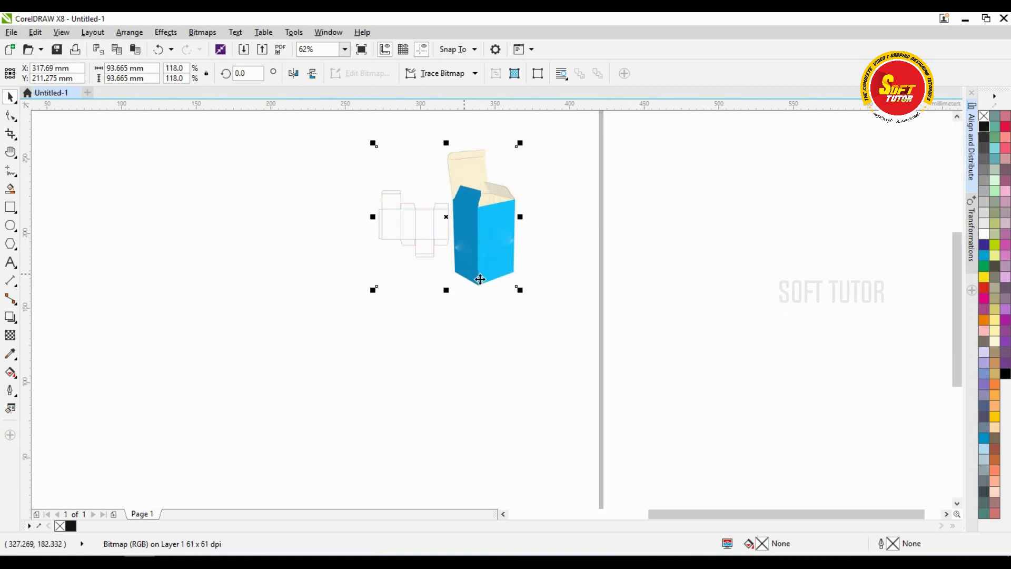
# Step: Draw an upright rectangle about 66 x 111 mm near the middle of the page for the box's front panel
pyautogui.scroll(-1, 479, 279)
pyautogui.click(16, 210)
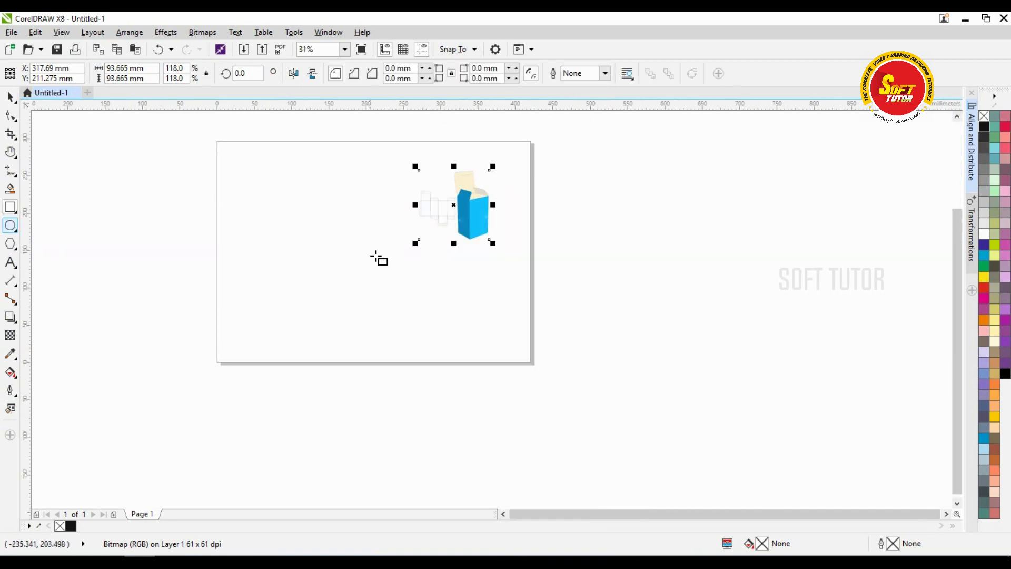
pyautogui.moveTo(328, 207); pyautogui.dragTo(377, 291)
pyautogui.scroll(1, 377, 291)
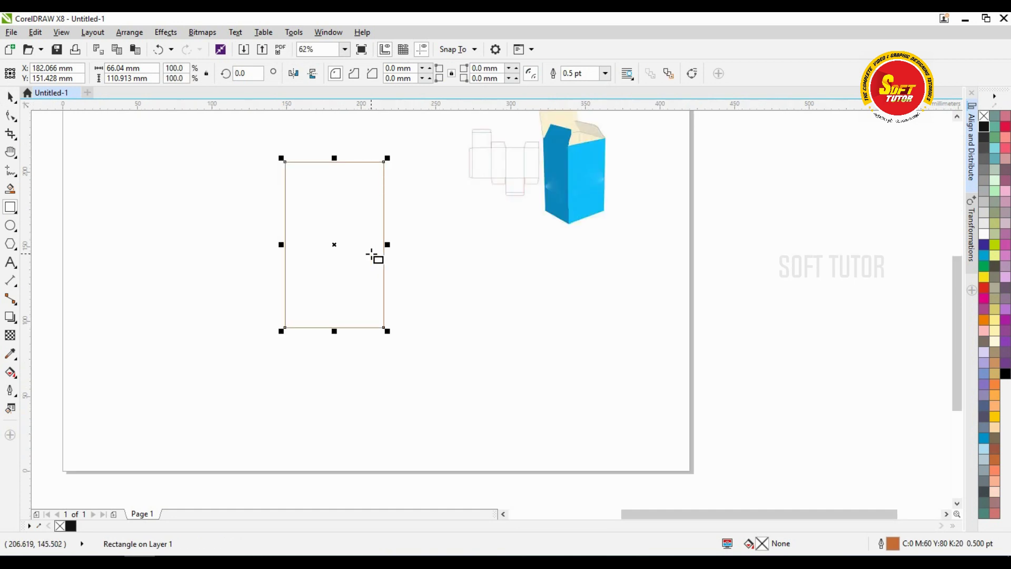
pyautogui.click(10, 97)
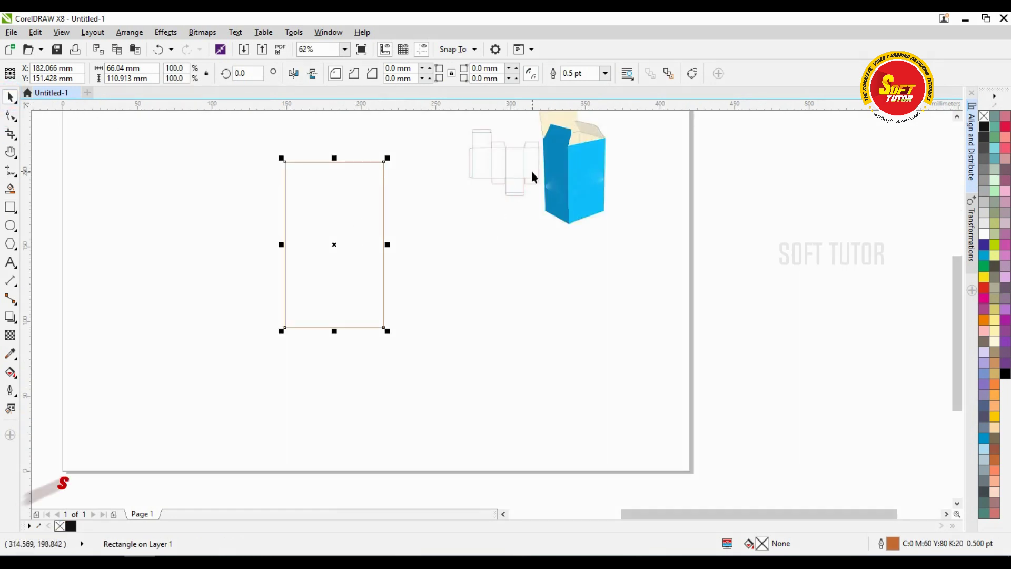
# Step: Shift the reference image slightly away from the rectangle and examine the front face of the pictured box
pyautogui.moveTo(533, 174); pyautogui.dragTo(542, 177)
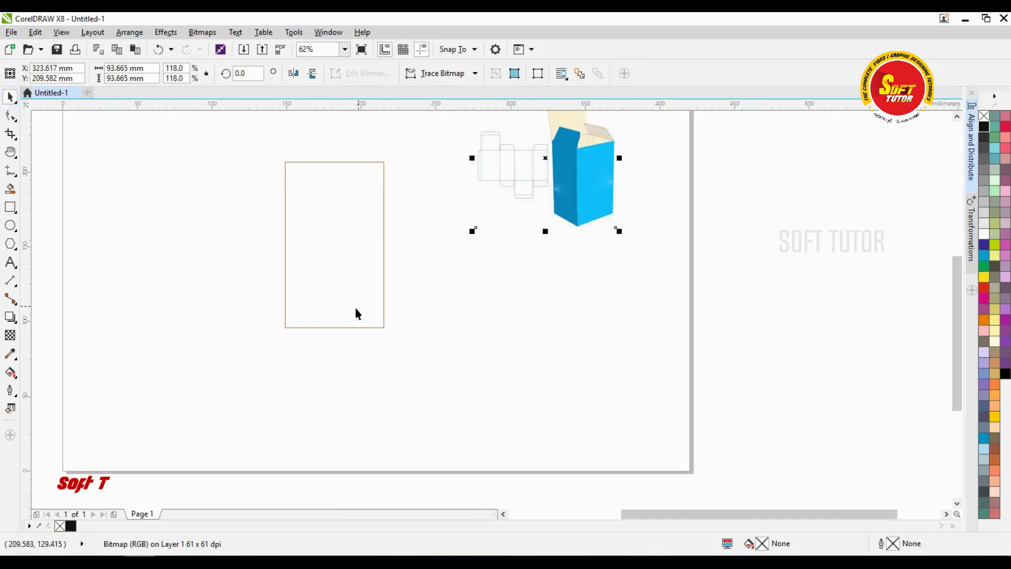
pyautogui.scroll(2, 579, 159)
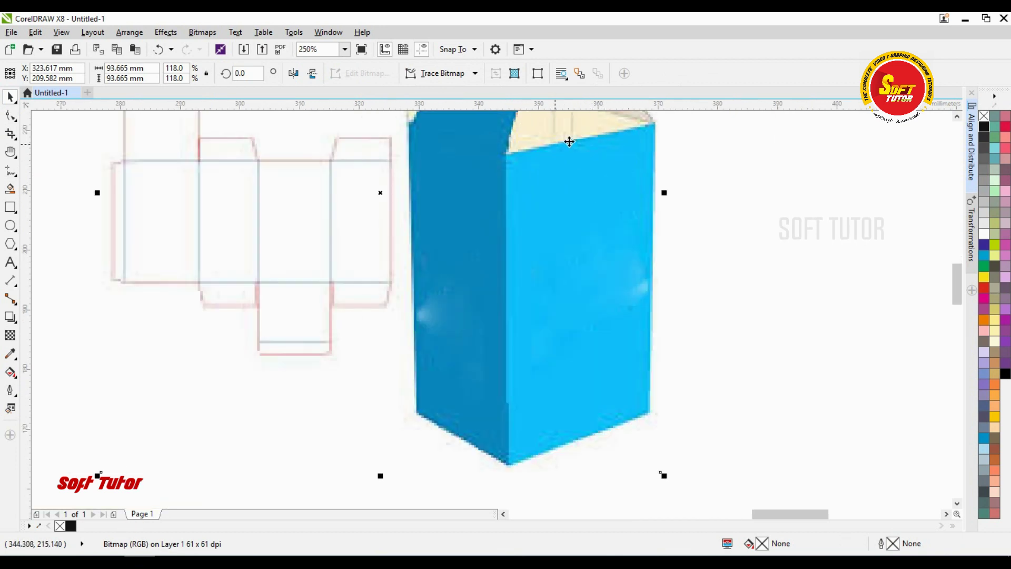
pyautogui.scroll(1, 516, 458)
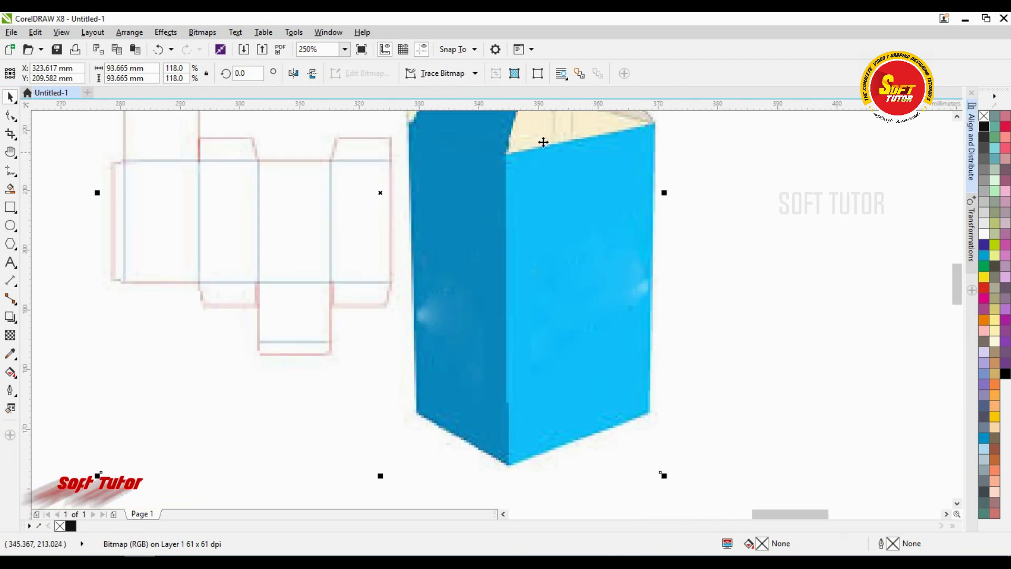
pyautogui.scroll(-2, 474, 263)
# Step: Reposition the rectangle slightly and set its size to 50 mm wide and 80 mm high
pyautogui.click(250, 280)
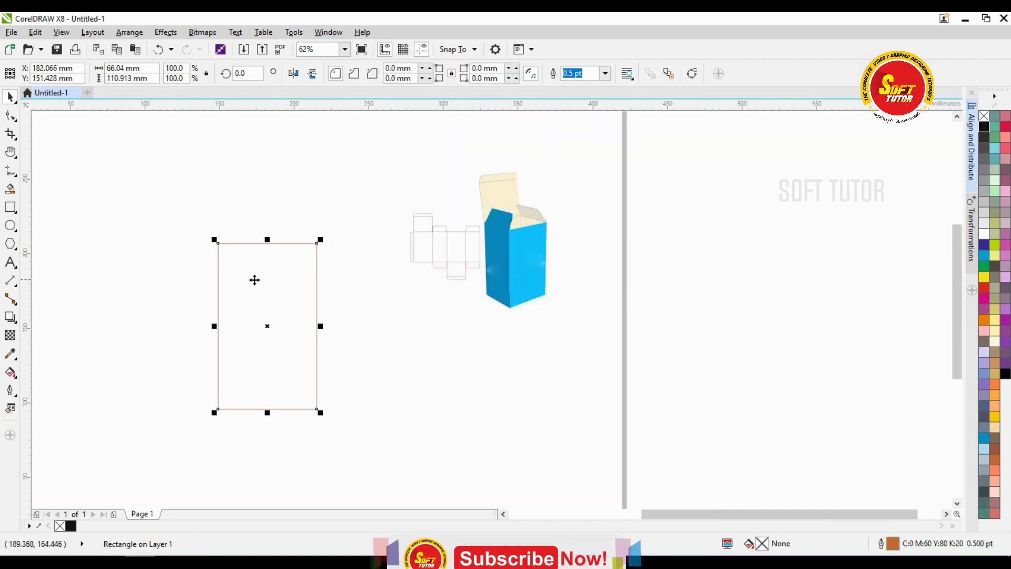
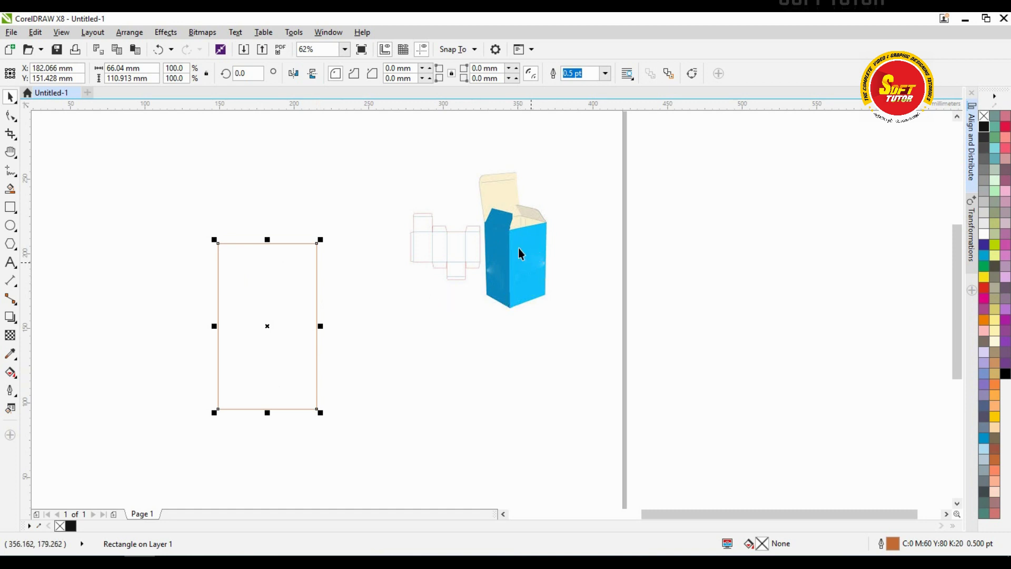
pyautogui.moveTo(280, 297); pyautogui.dragTo(296, 293)
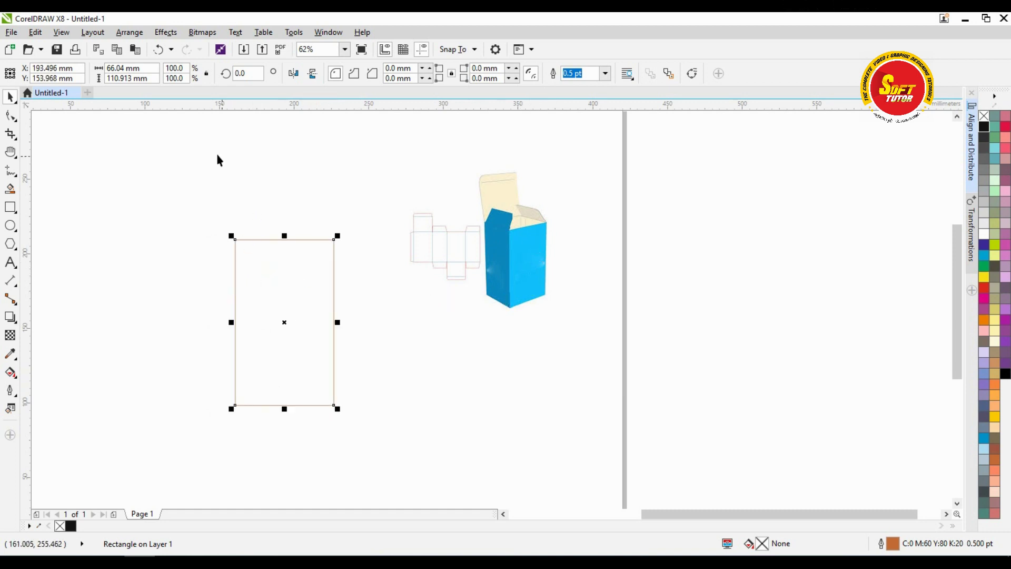
pyautogui.click(138, 68)
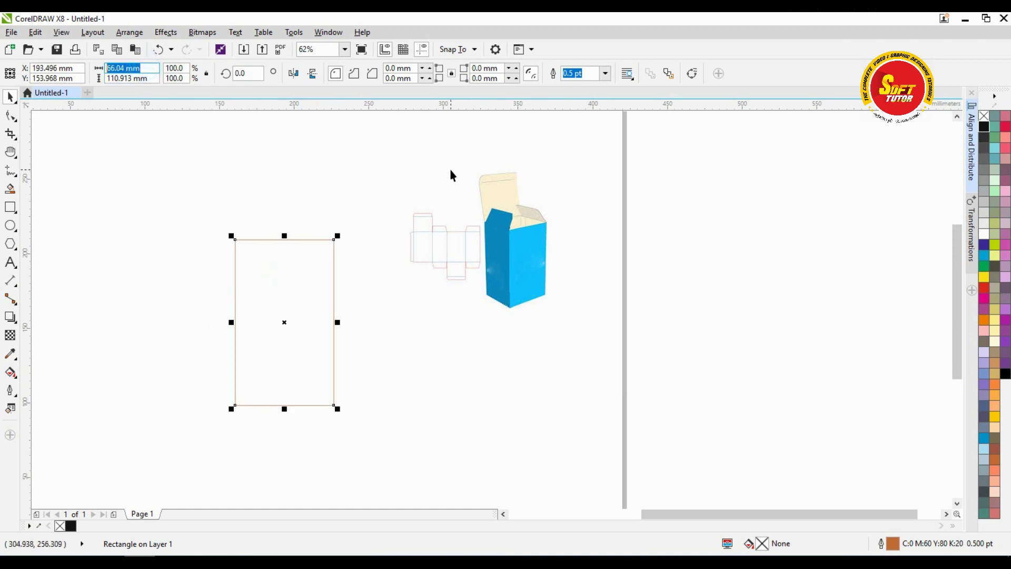
pyautogui.write('5')
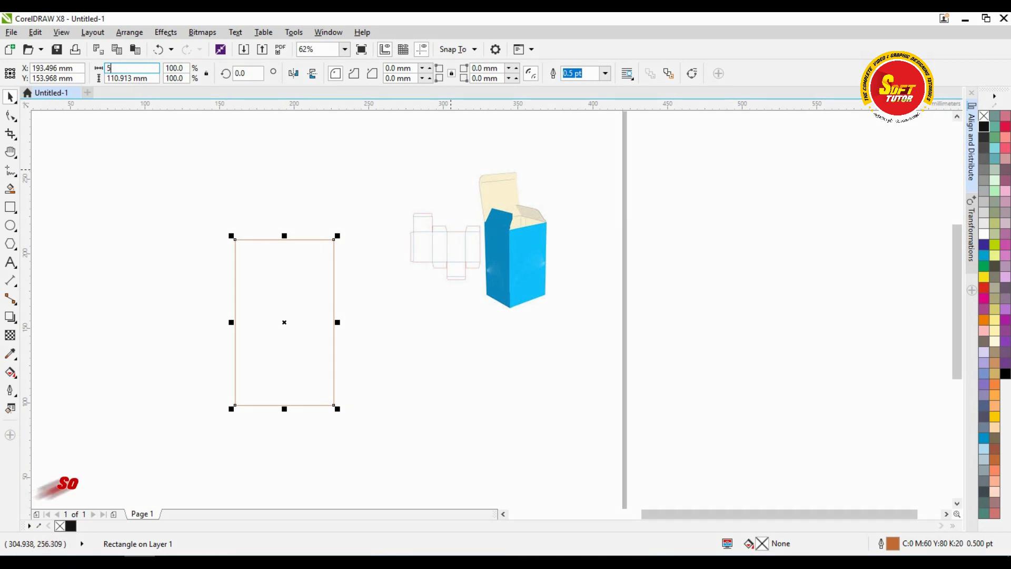
pyautogui.write('0')
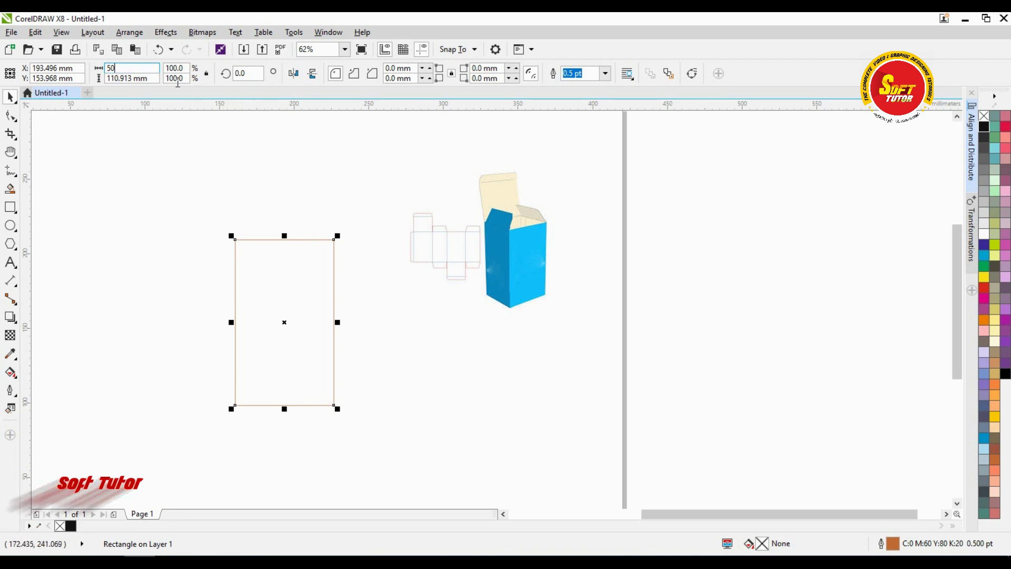
pyautogui.click(152, 78)
pyautogui.press('BackSpace')
pyautogui.press('Return')
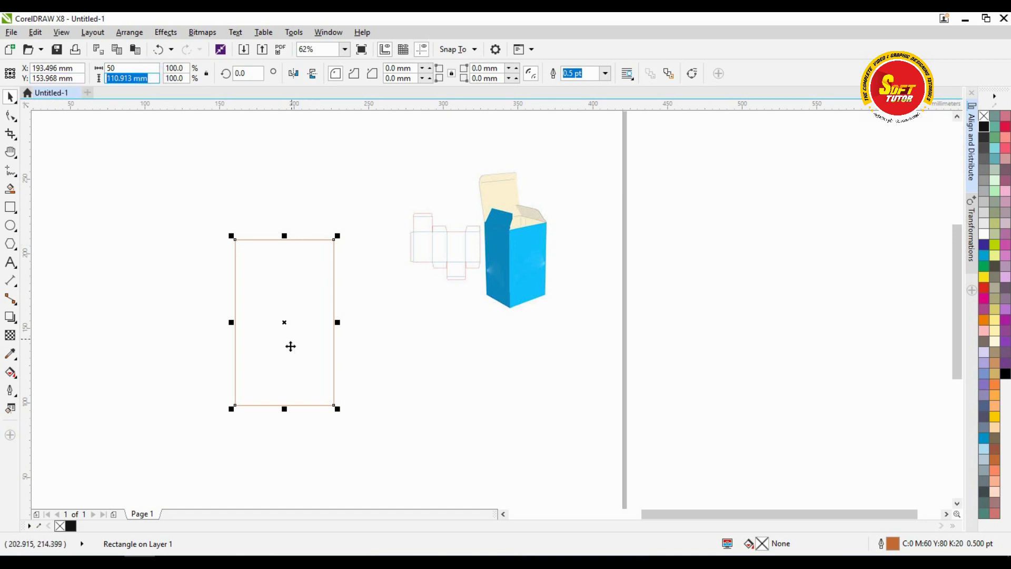
pyautogui.write('80')
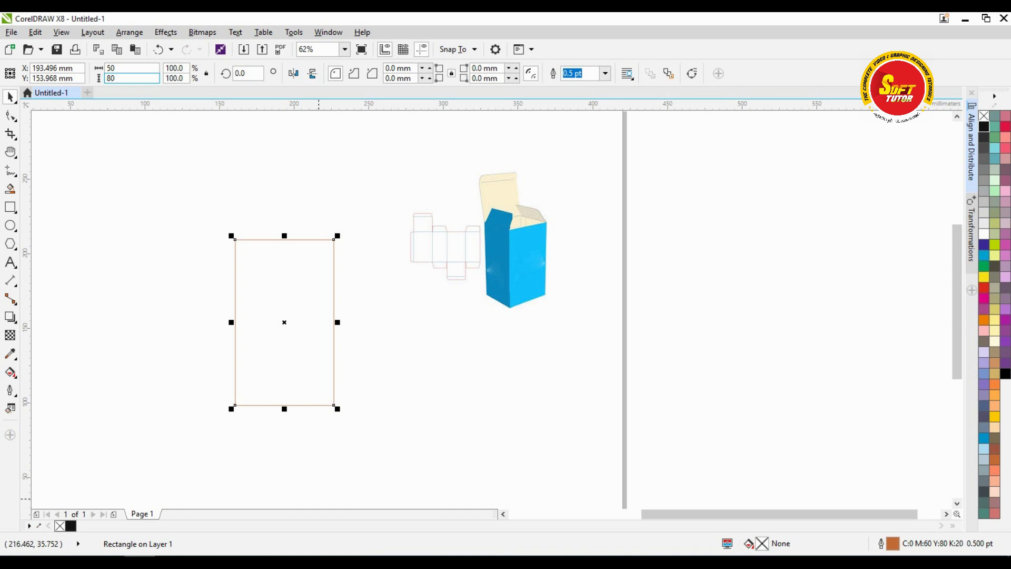
pyautogui.press('Return')
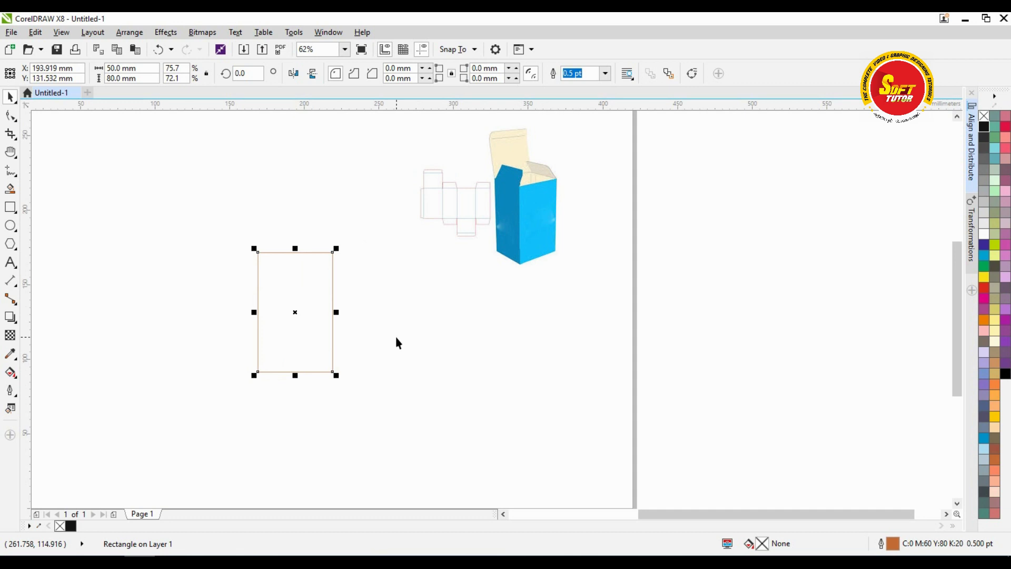
# Step: Duplicate the 50 x 80 mm rectangle and place the copy just to the right of the original
pyautogui.scroll(2, 318, 311)
pyautogui.scroll(-2, 347, 300)
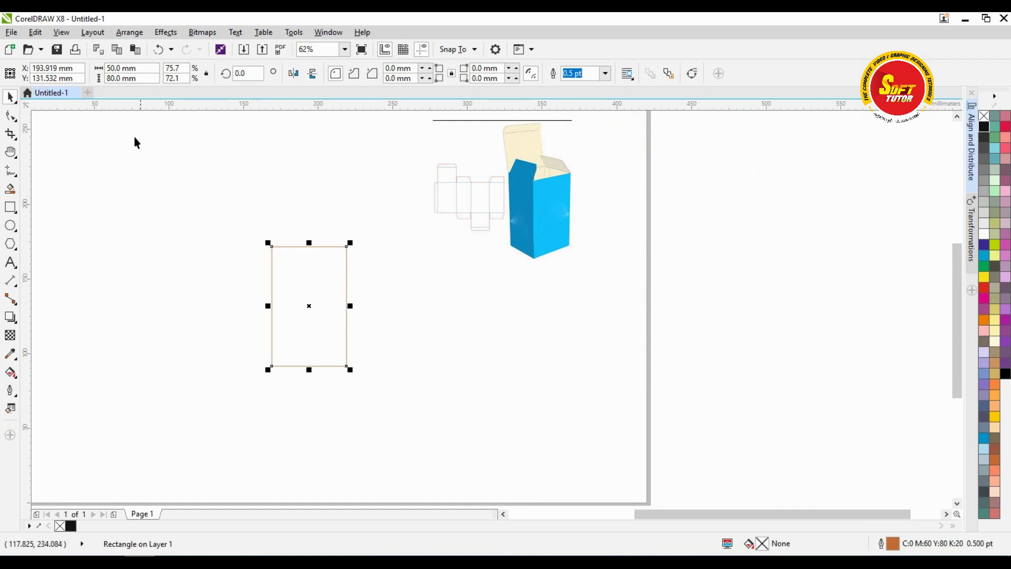
pyautogui.click(35, 32)
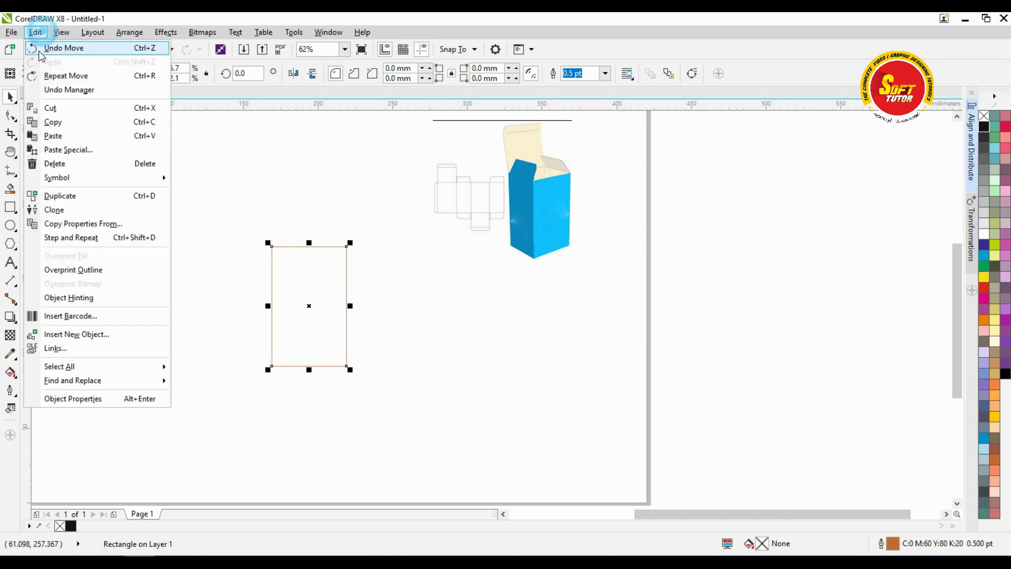
pyautogui.click(48, 196)
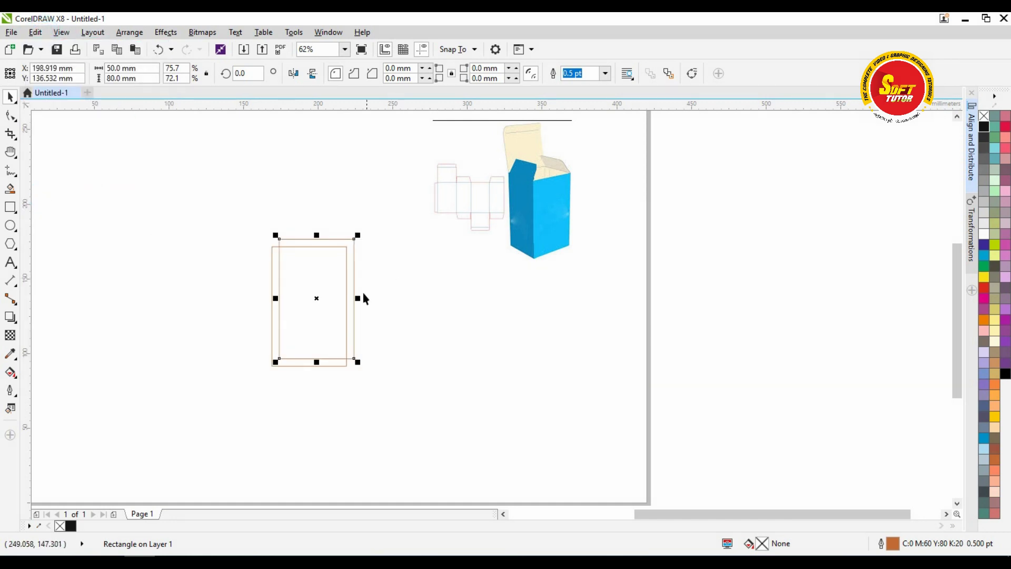
pyautogui.scroll(2, 314, 270)
pyautogui.moveTo(305, 275); pyautogui.dragTo(426, 297)
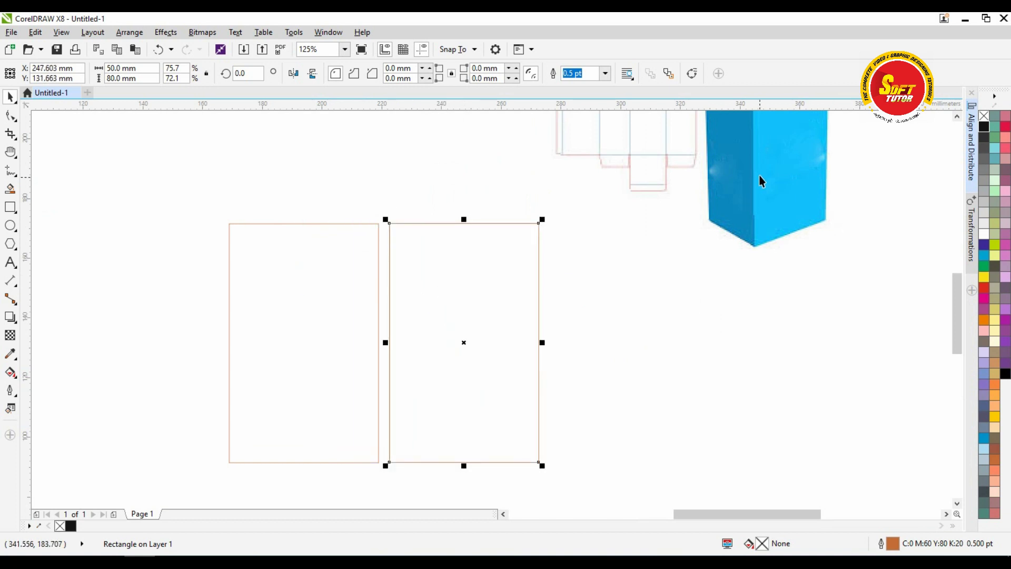
# Step: Compare the panels with the pictured box and set the duplicate rectangle's width to 25 mm for the side panel
pyautogui.scroll(-2, 746, 170)
pyautogui.scroll(2, 740, 173)
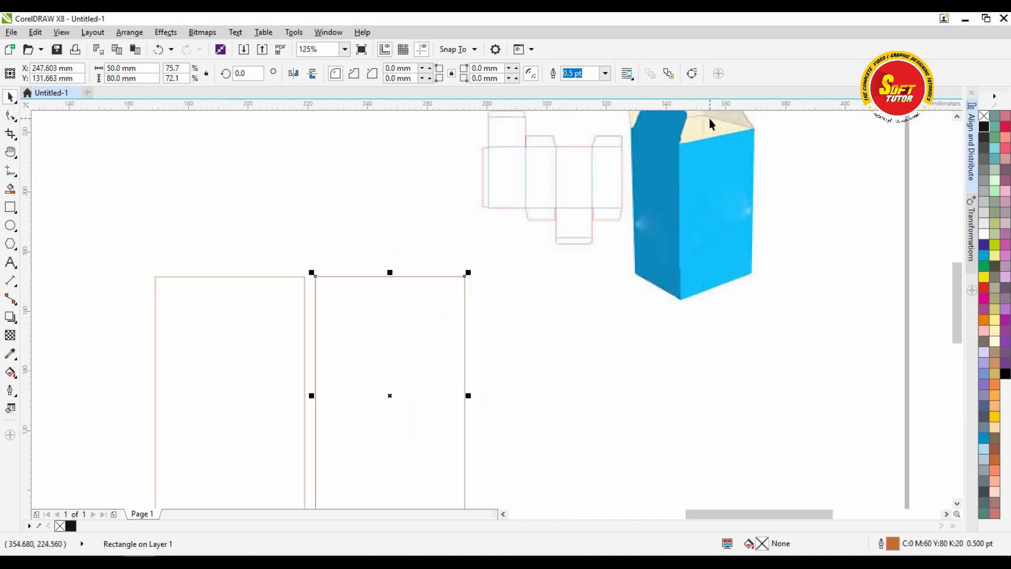
pyautogui.scroll(2, 706, 160)
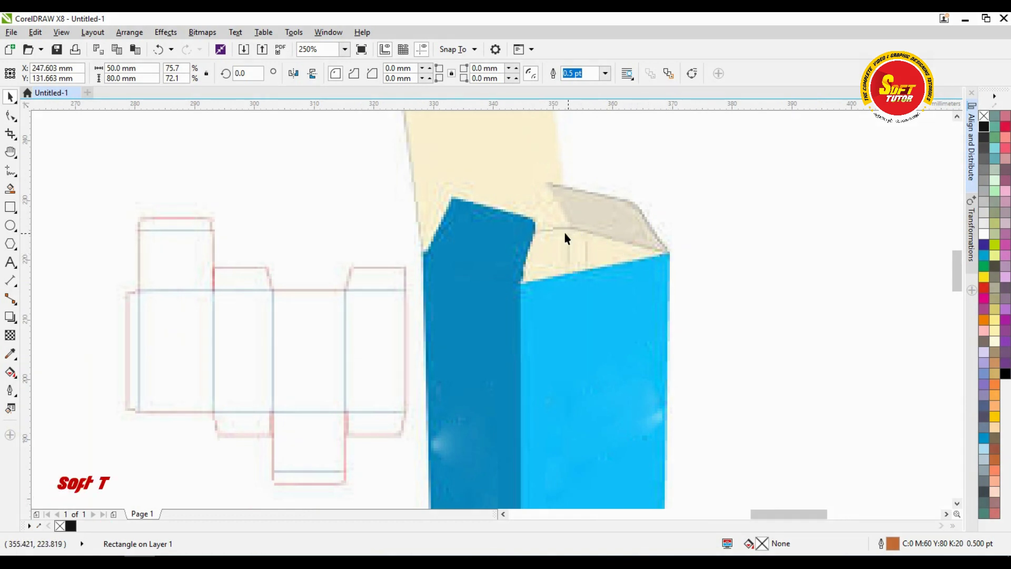
pyautogui.scroll(-2, 583, 192)
pyautogui.scroll(-2, 341, 280)
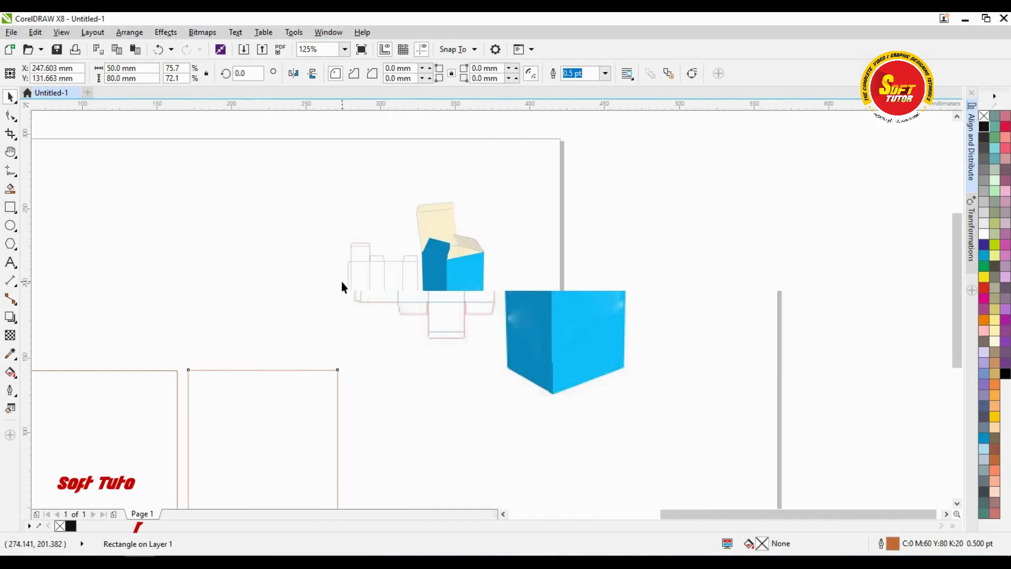
pyautogui.scroll(2, 263, 379)
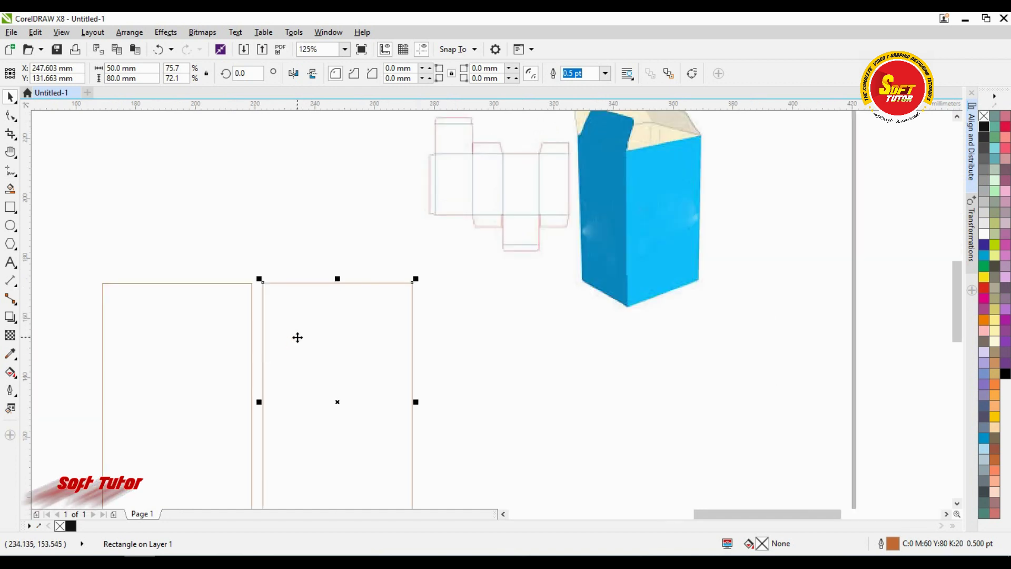
pyautogui.click(142, 70)
pyautogui.write('25')
pyautogui.press('Return')
pyautogui.click(266, 293)
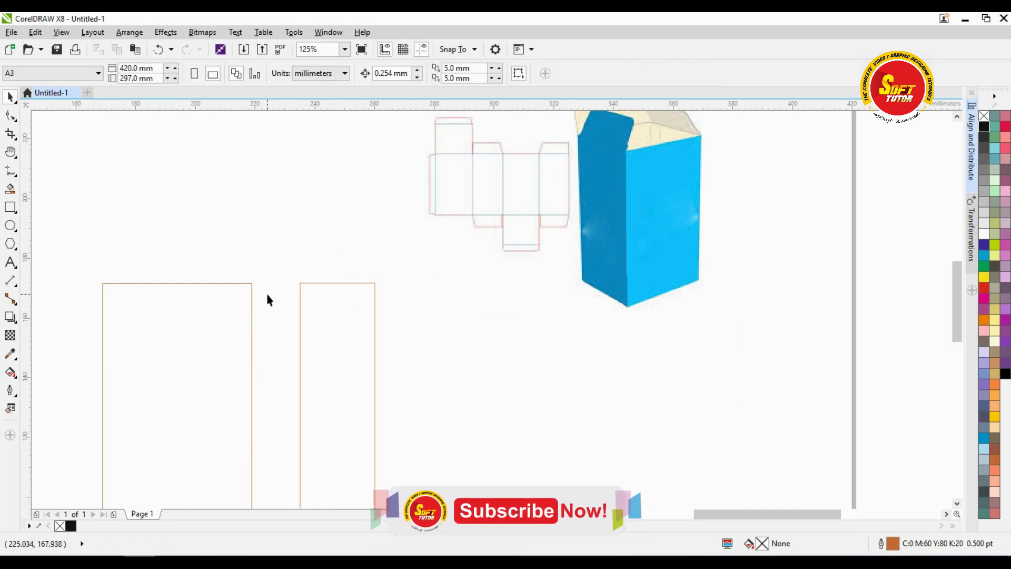
# Step: Move the 25 mm wide rectangle against the front panel's right edge and check the shared corner up close
pyautogui.scroll(2, 266, 293)
pyautogui.moveTo(406, 294); pyautogui.dragTo(311, 300)
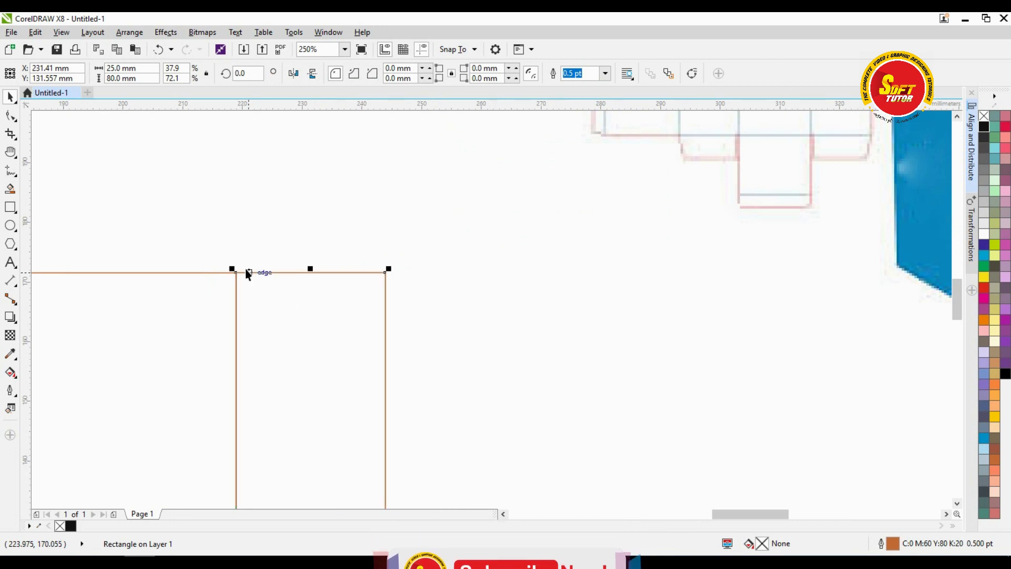
pyautogui.scroll(4, 237, 277)
pyautogui.scroll(2, 239, 285)
pyautogui.scroll(-2, 291, 266)
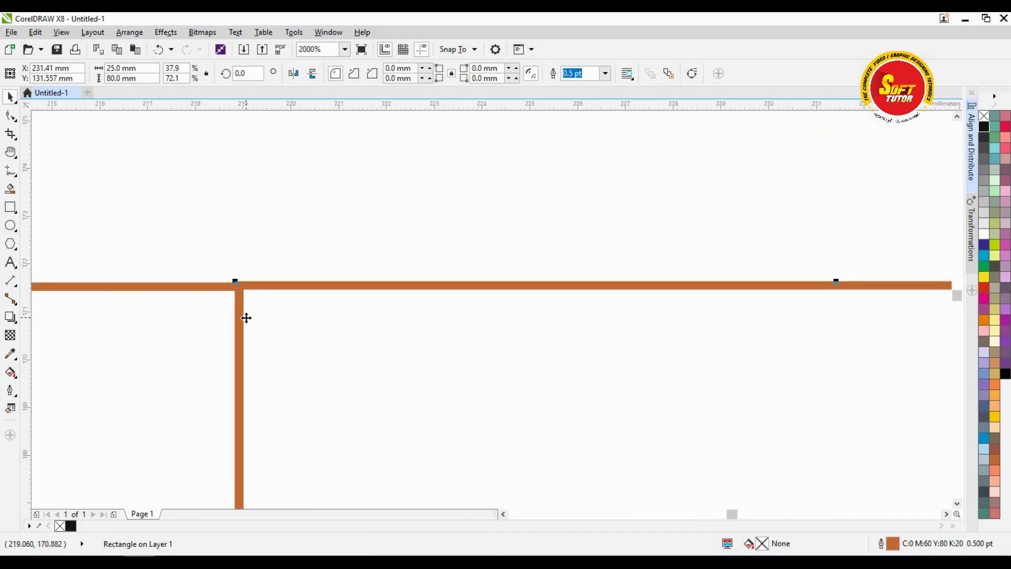
pyautogui.scroll(-2, 302, 253)
# Step: Shift the narrow side panel up by about 1.3 mm along the front panel's right edge
pyautogui.click(341, 295)
pyautogui.scroll(-1, 343, 277)
pyautogui.scroll(1, 345, 273)
pyautogui.moveTo(347, 274)
pyautogui.mouseDown()
pyautogui.moveTo(367, 255)
pyautogui.moveTo(348, 259)
pyautogui.mouseUp()
pyautogui.scroll(-2, 353, 264)
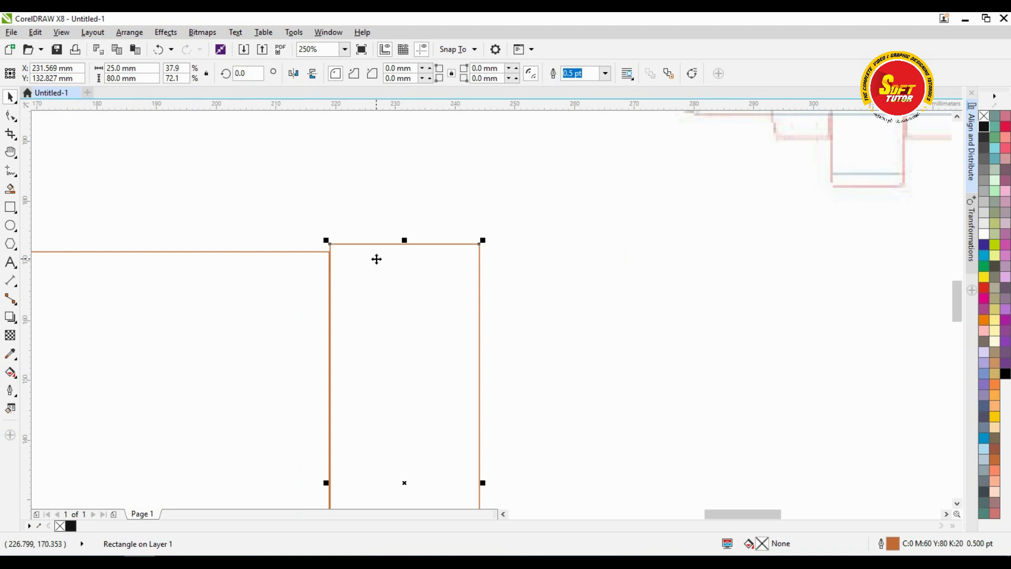
# Step: Open the Align and Distribute options and reposition the 25 mm side panel flush against the front panel's right edge
pyautogui.click(368, 301)
pyautogui.moveTo(368, 301)
pyautogui.mouseDown()
pyautogui.moveTo(404, 308)
pyautogui.moveTo(361, 308)
pyautogui.moveTo(380, 310)
pyautogui.mouseUp()
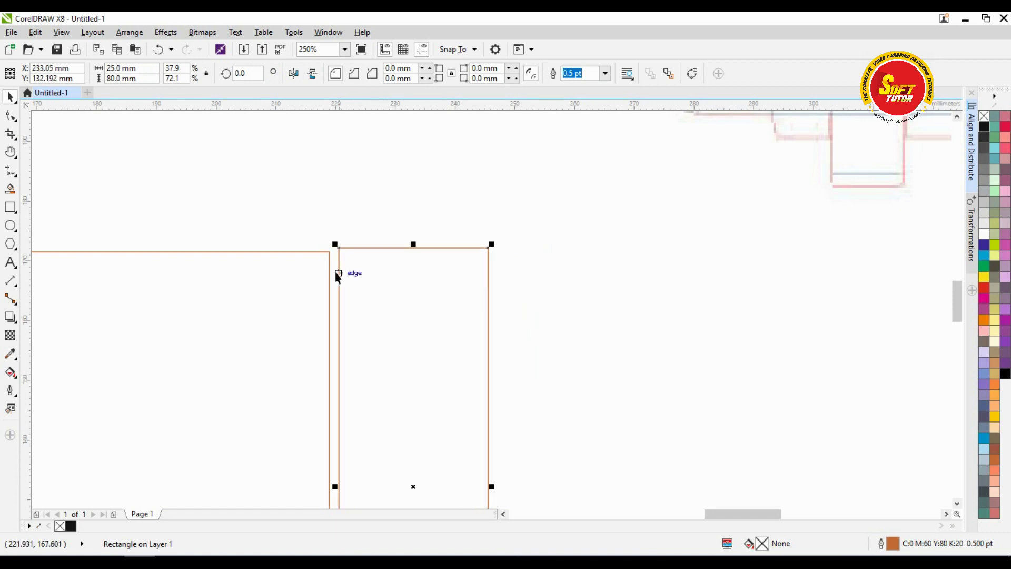
pyautogui.scroll(3, 338, 273)
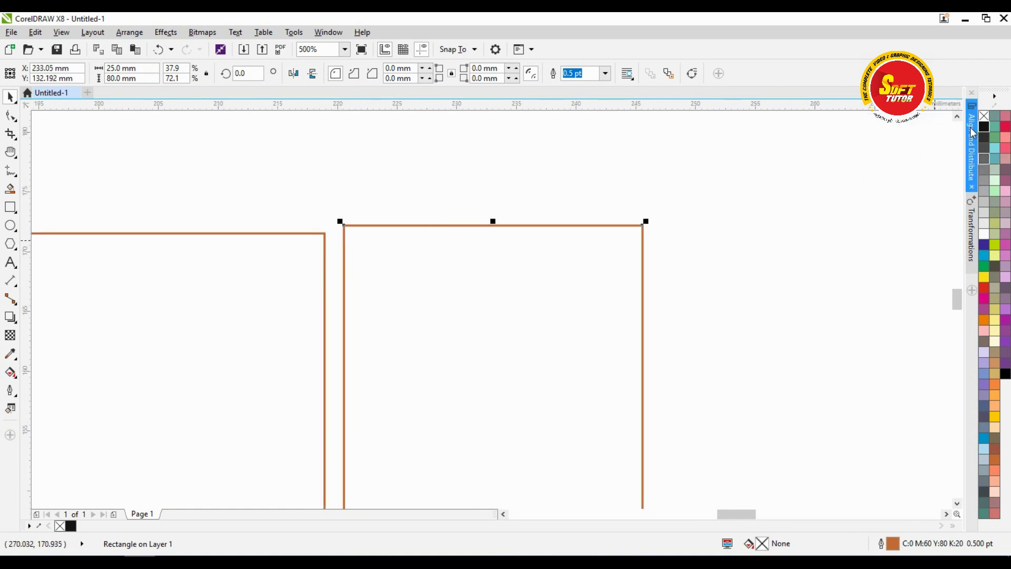
pyautogui.click(972, 144)
pyautogui.click(475, 292)
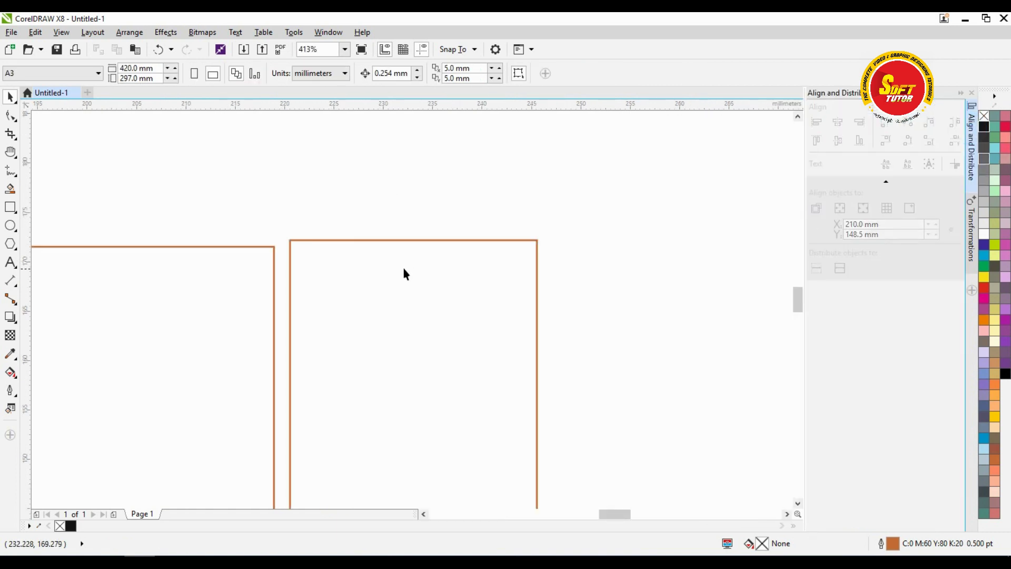
pyautogui.click(409, 284)
pyautogui.scroll(6, 390, 280)
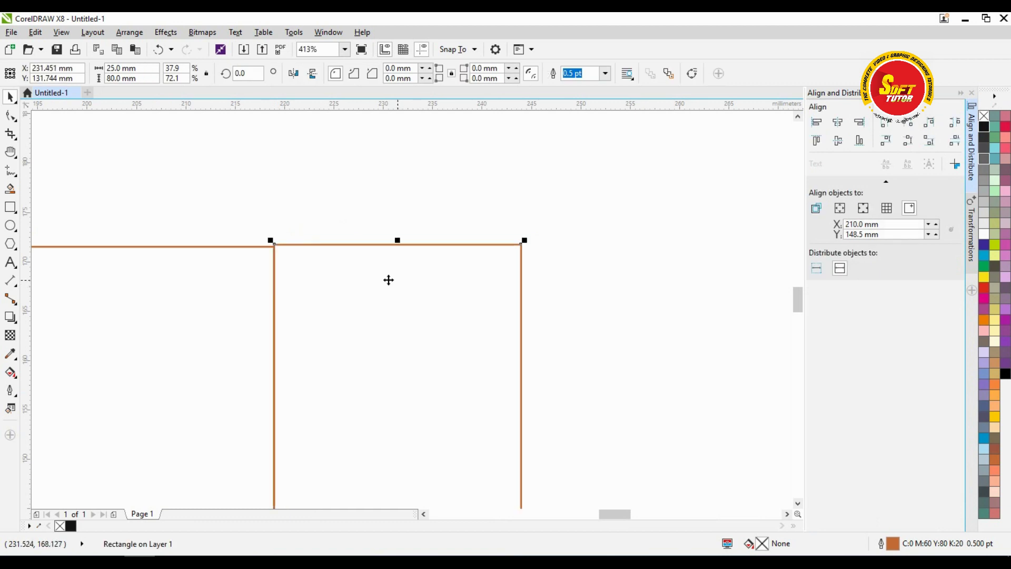
pyautogui.moveTo(363, 258); pyautogui.dragTo(303, 269)
pyautogui.scroll(-2, 315, 263)
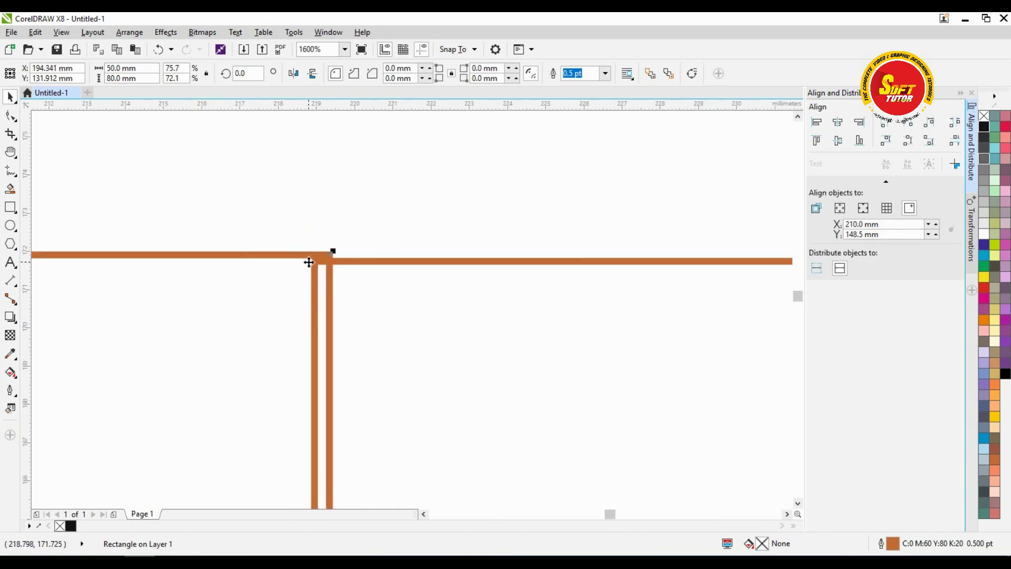
pyautogui.hotkey('ctrl', 'z')
pyautogui.click(363, 213)
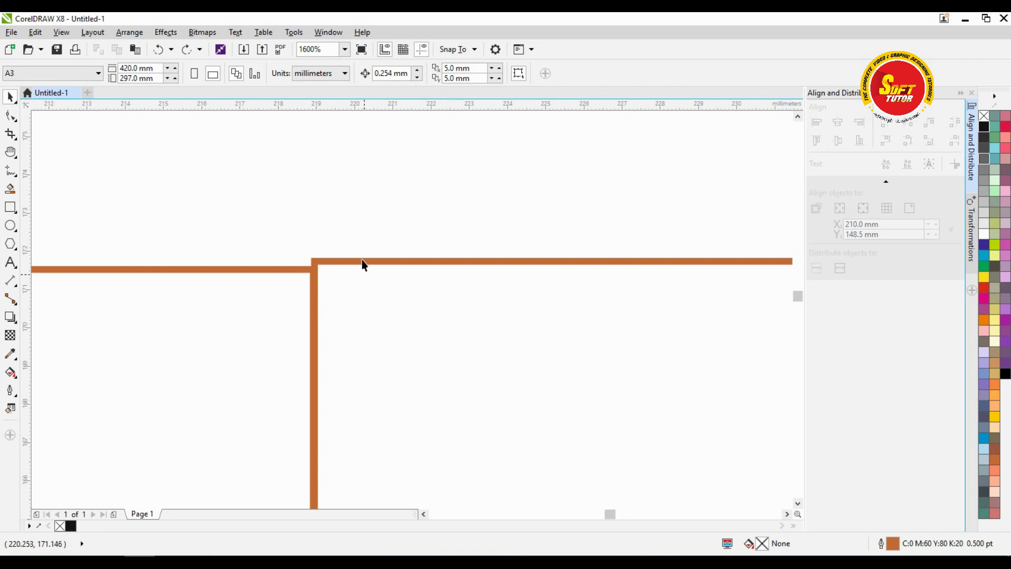
# Step: Align the front panel and the 25 mm side panel vertically by their centres
pyautogui.click(363, 298)
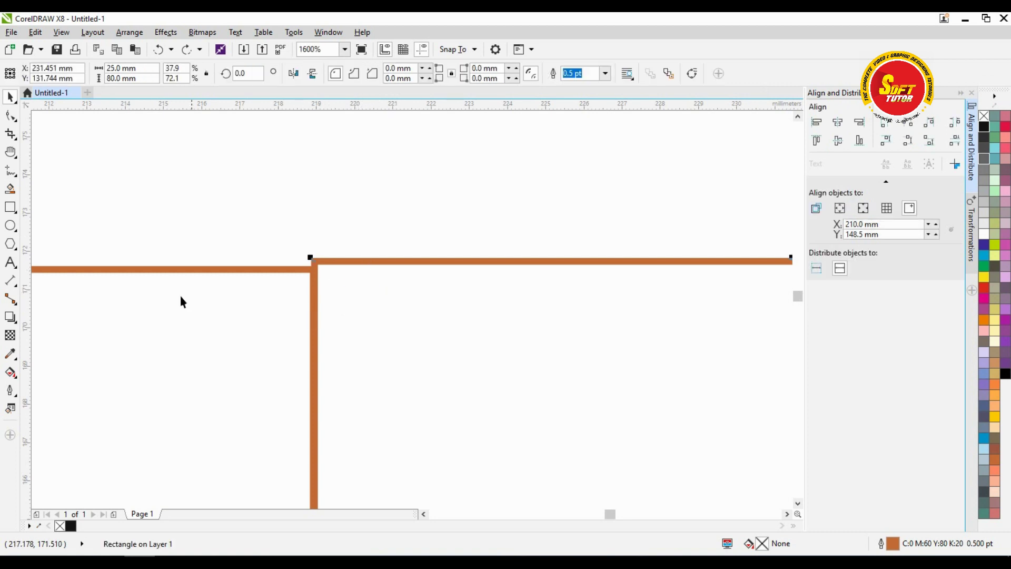
pyautogui.keyDown('shift'); pyautogui.click(214, 304); pyautogui.keyUp('shift')
pyautogui.click(837, 140)
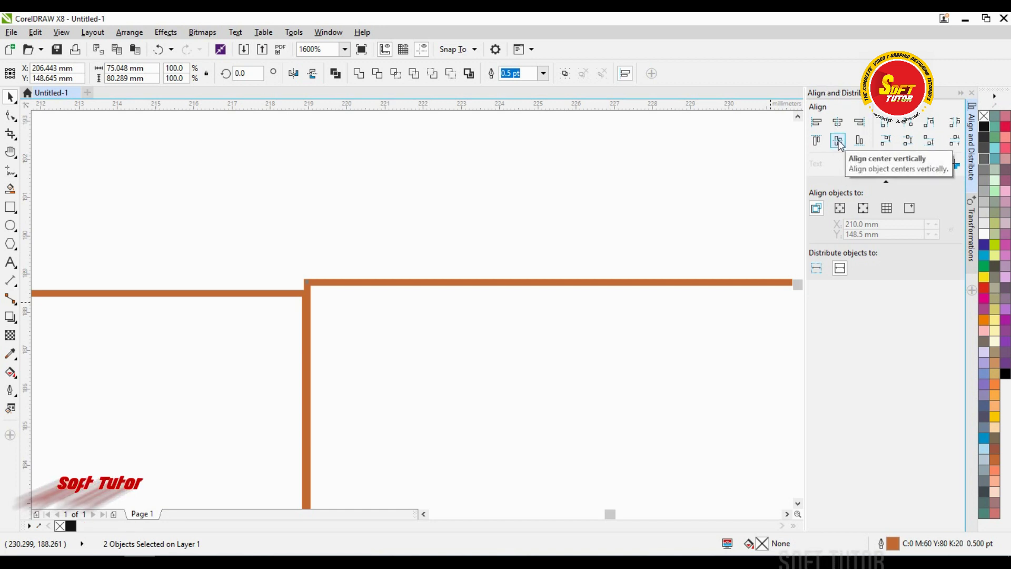
pyautogui.click(838, 140)
pyautogui.scroll(-1, 325, 190)
pyautogui.scroll(-1, 326, 211)
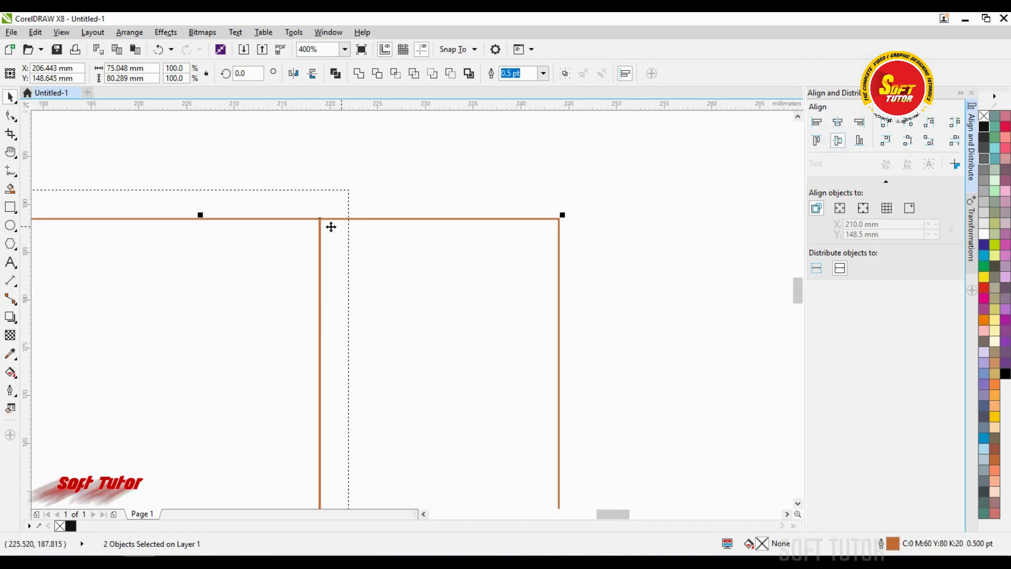
pyautogui.click(598, 226)
pyautogui.scroll(-1, 406, 268)
# Step: Copy the 50 x 80 mm front panel and place the copy against the side panel's right edge
pyautogui.click(404, 268)
pyautogui.scroll(-2, 405, 272)
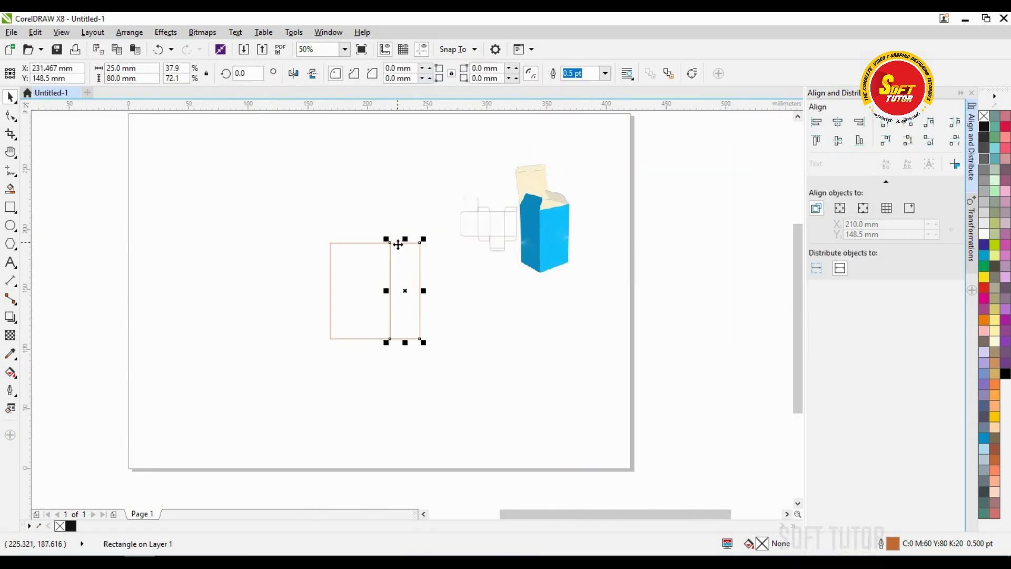
pyautogui.click(467, 269)
pyautogui.scroll(1, 527, 240)
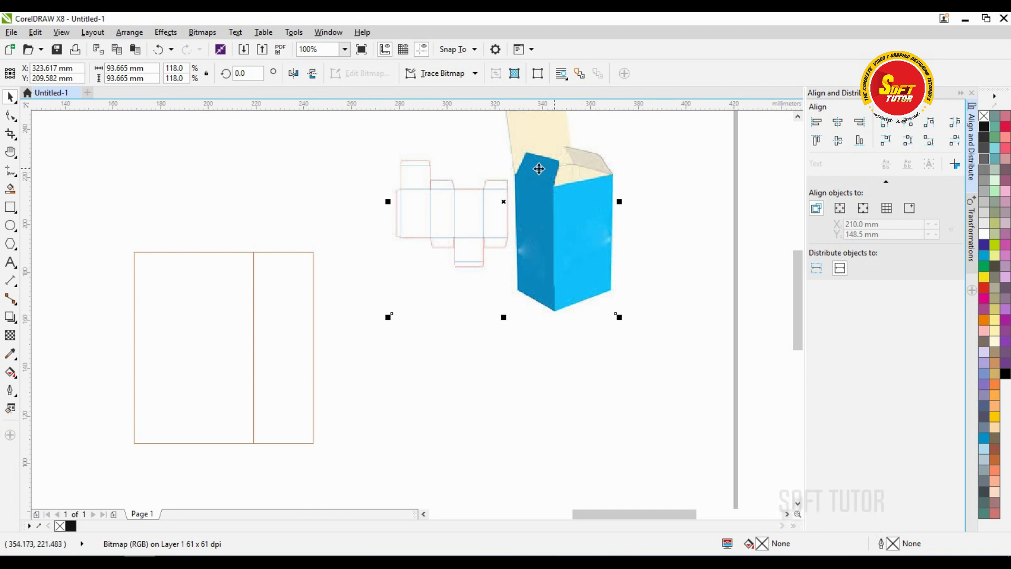
pyautogui.click(331, 298)
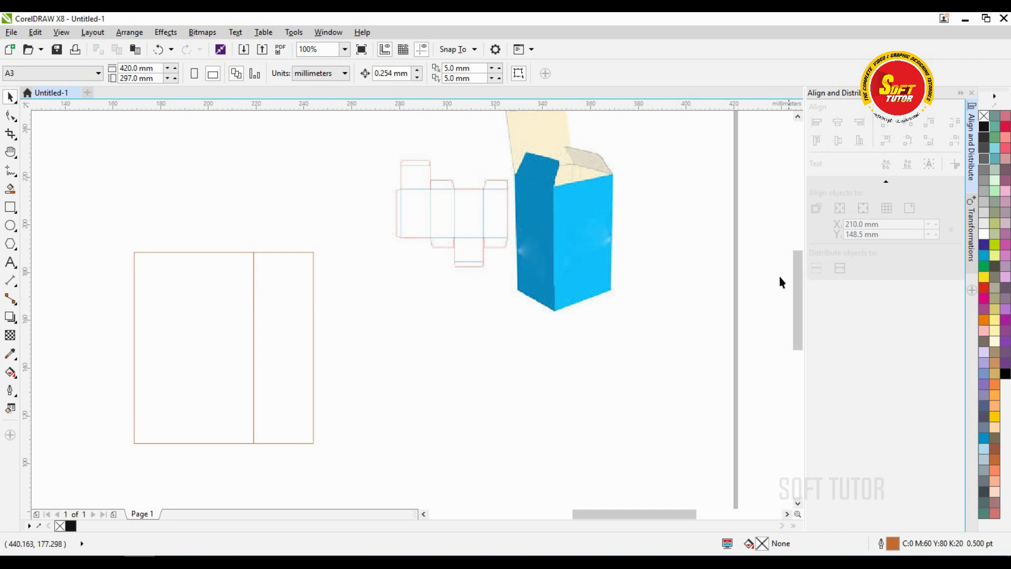
pyautogui.click(176, 300)
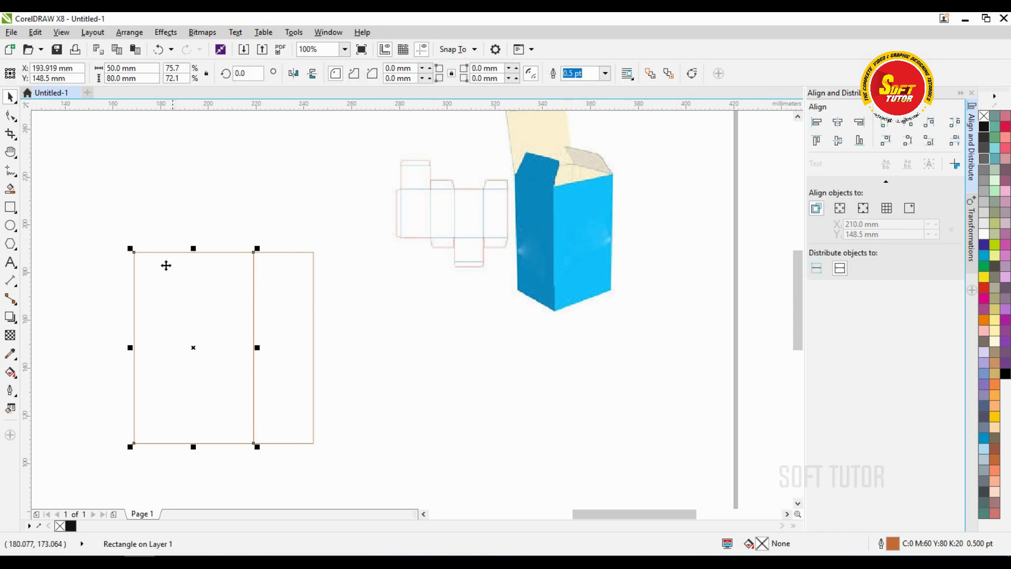
pyautogui.moveTo(160, 303); pyautogui.dragTo(363, 286)
pyautogui.scroll(3, 316, 257)
pyautogui.scroll(1, 323, 246)
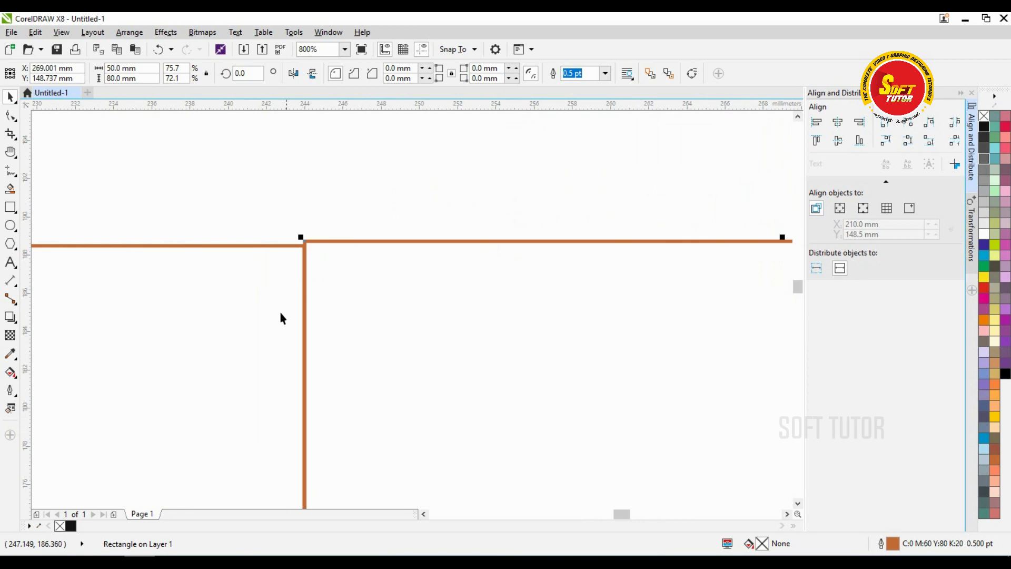
# Step: Centre the copied 50 mm panel vertically with the adjoining 25 mm side panel
pyautogui.hotkey('ctrl', 'a')
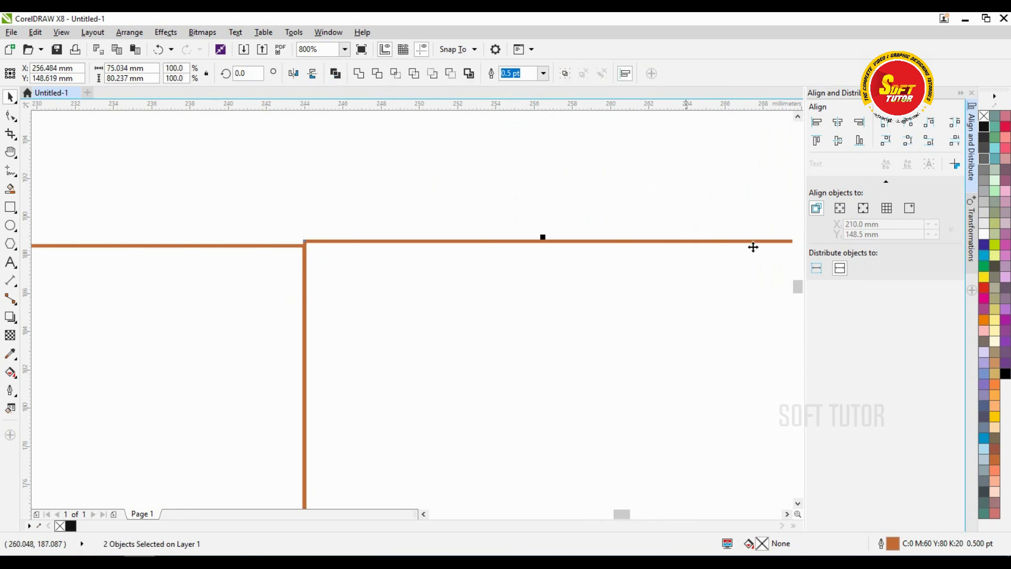
pyautogui.click(837, 141)
pyautogui.scroll(-3, 355, 232)
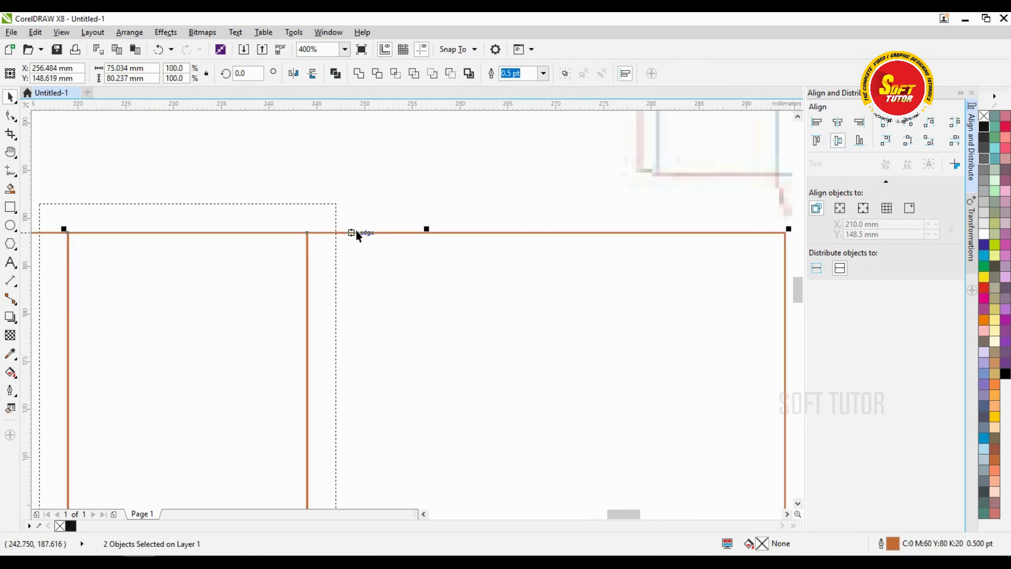
pyautogui.click(296, 197)
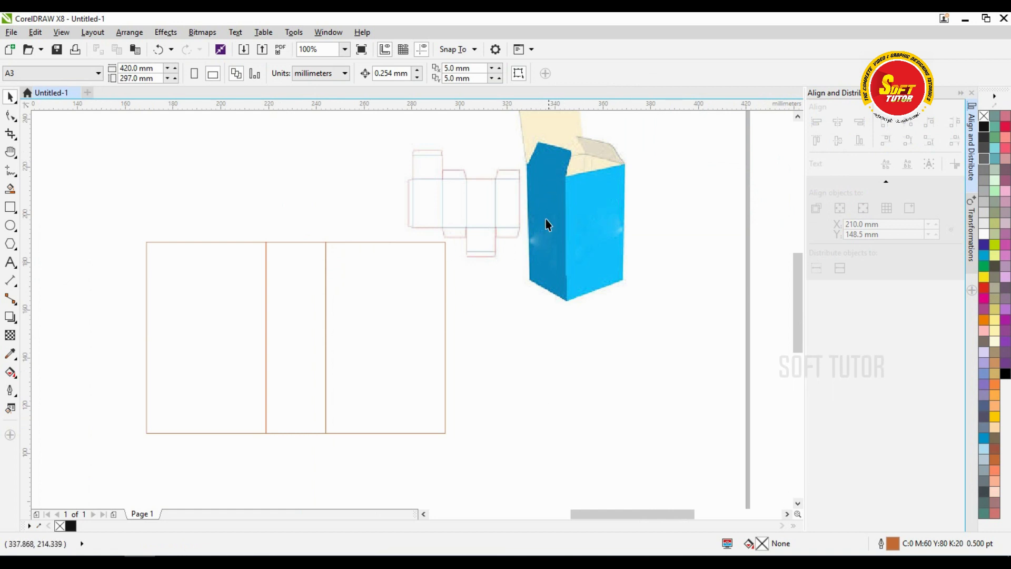
# Step: Duplicate the 25 x 80 mm side panel and place the copy against the second 50 mm panel's right edge
pyautogui.click(388, 307)
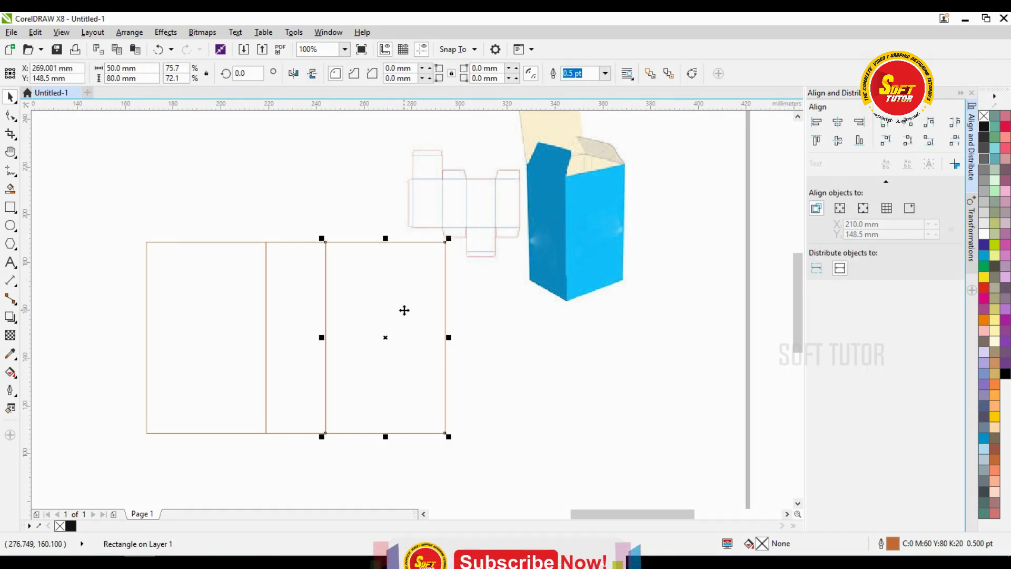
pyautogui.click(270, 264)
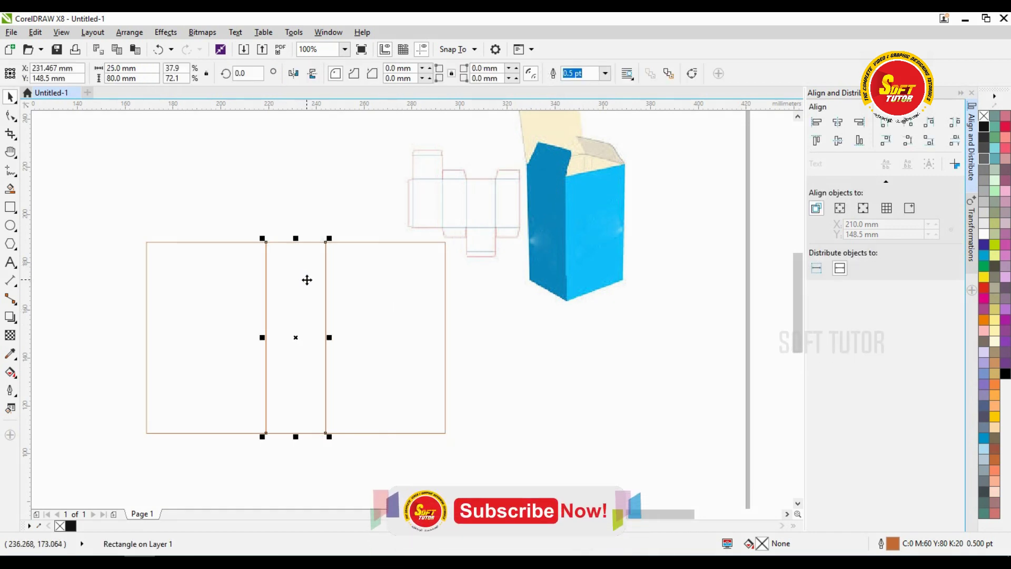
pyautogui.hotkey('ctrl', 'd')
pyautogui.moveTo(308, 323); pyautogui.dragTo(492, 342)
pyautogui.scroll(2, 462, 258)
pyautogui.moveTo(534, 303); pyautogui.dragTo(406, 255)
# Step: Align the second side panel and the second 50 mm panel by their vertical centres
pyautogui.keyDown('shift'); pyautogui.click(327, 259); pyautogui.keyUp('shift')
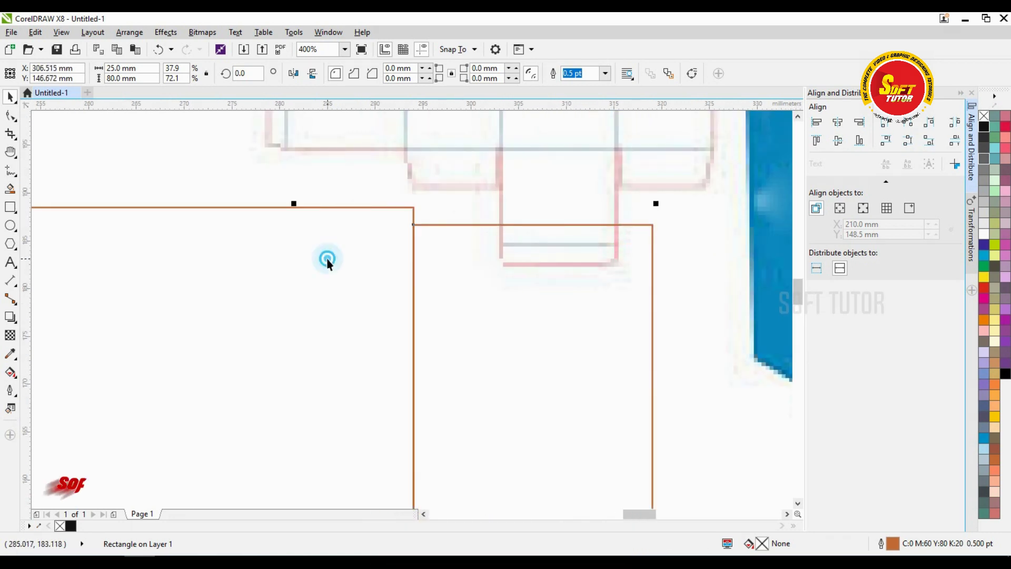
pyautogui.click(839, 140)
pyautogui.scroll(-2, 325, 311)
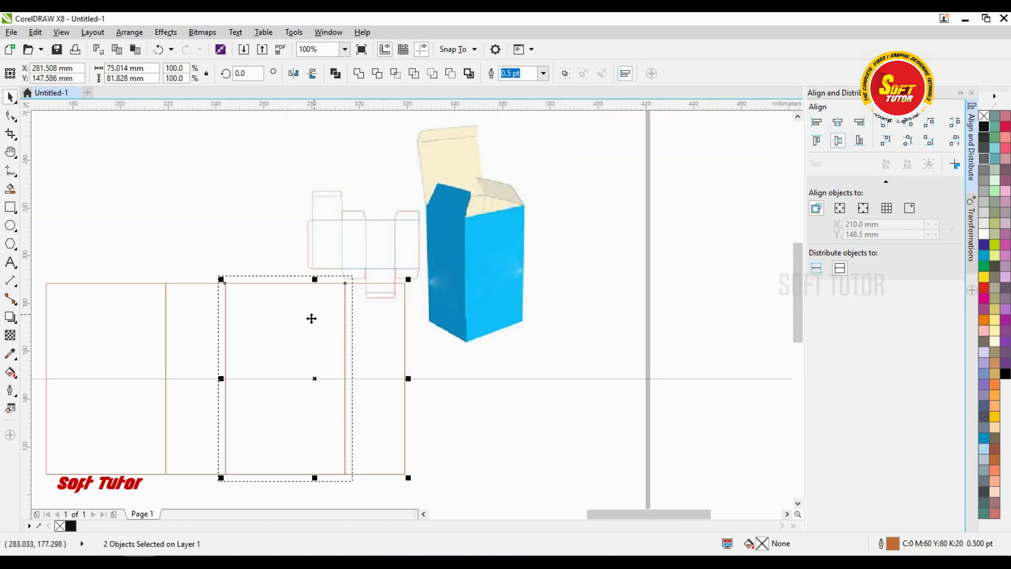
pyautogui.click(618, 324)
# Step: Move the reference image up and to the right, clear of the four panels
pyautogui.click(423, 223)
pyautogui.moveTo(399, 233); pyautogui.dragTo(523, 178)
pyautogui.click(500, 355)
# Step: Compare the row of four panels with the flat layout and box in the reference image
pyautogui.press('h')
pyautogui.moveTo(377, 244); pyautogui.dragTo(458, 244)
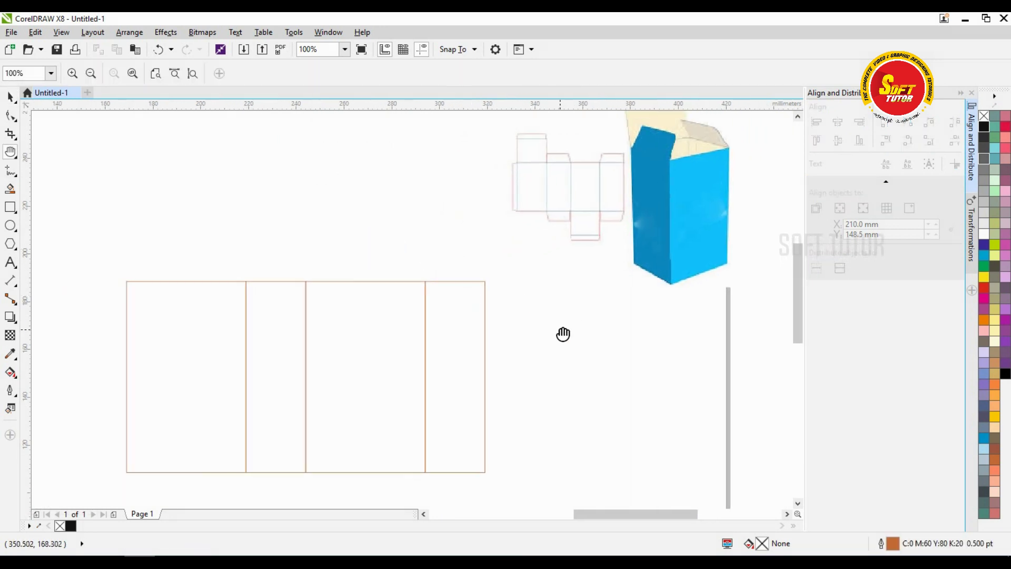
pyautogui.moveTo(597, 297); pyautogui.dragTo(582, 293)
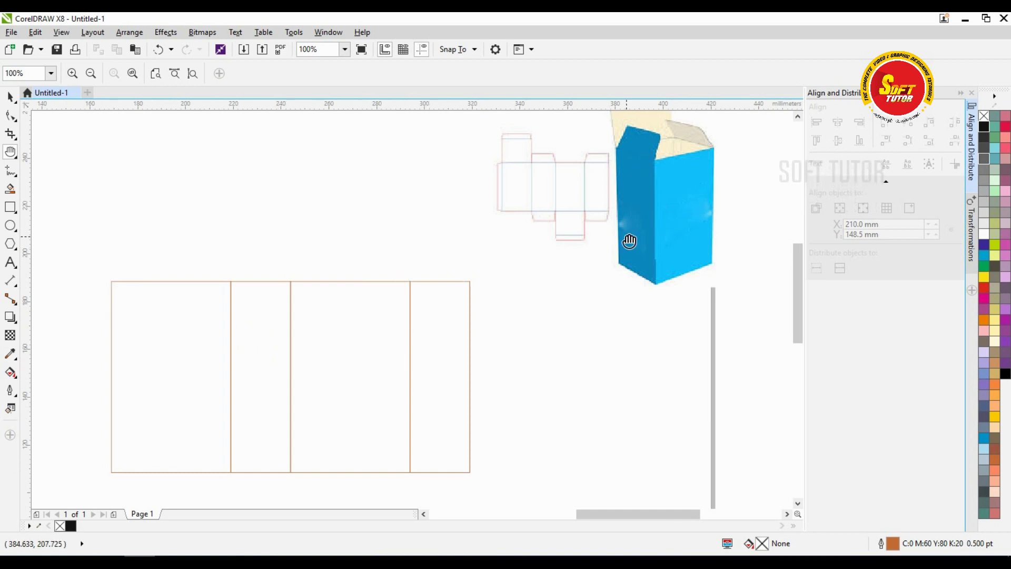
pyautogui.moveTo(652, 184); pyautogui.dragTo(643, 213)
pyautogui.moveTo(360, 370); pyautogui.dragTo(389, 358)
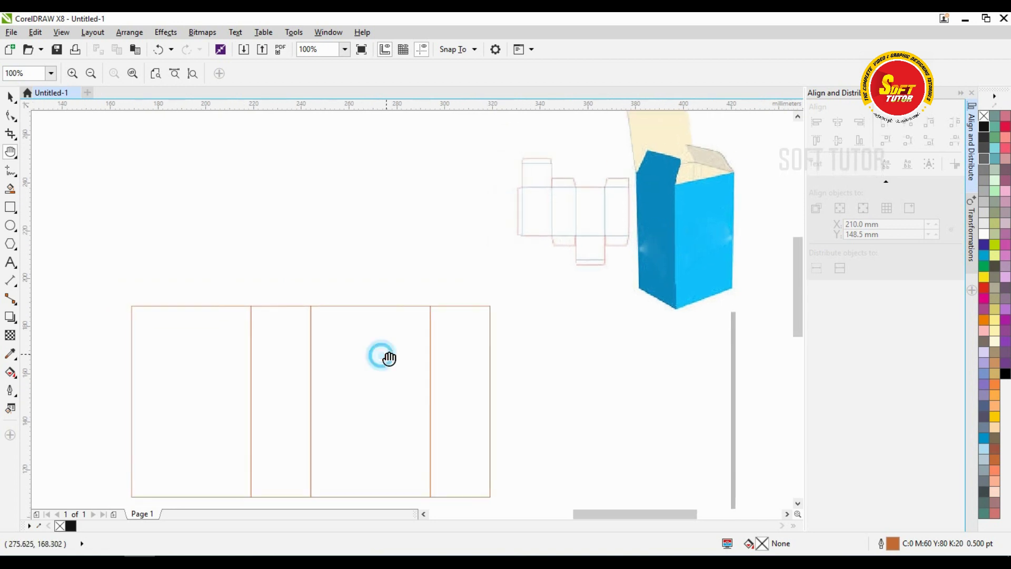
pyautogui.moveTo(315, 362); pyautogui.dragTo(317, 332)
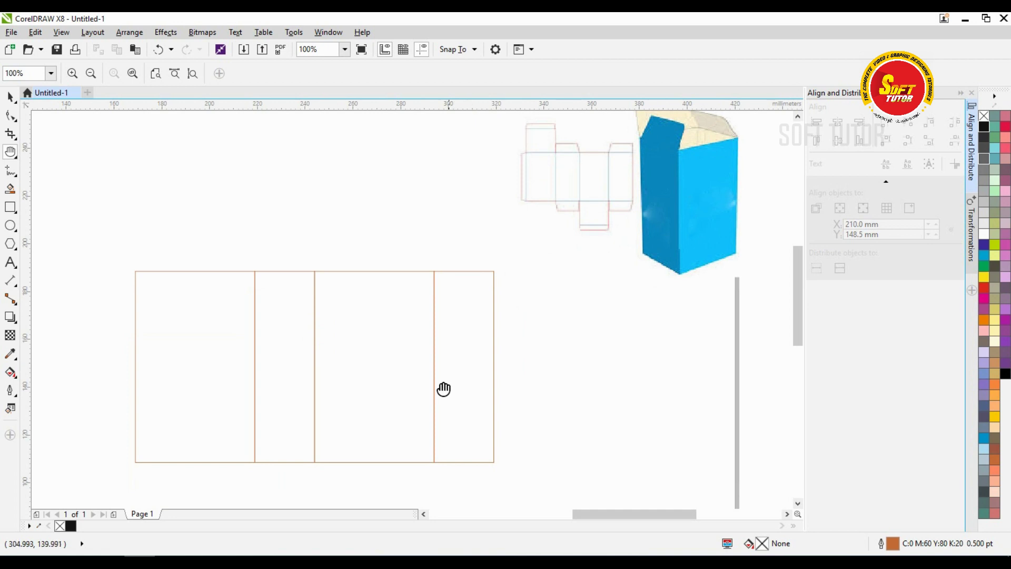
pyautogui.moveTo(443, 389); pyautogui.dragTo(420, 349)
pyautogui.moveTo(532, 255); pyautogui.dragTo(519, 295)
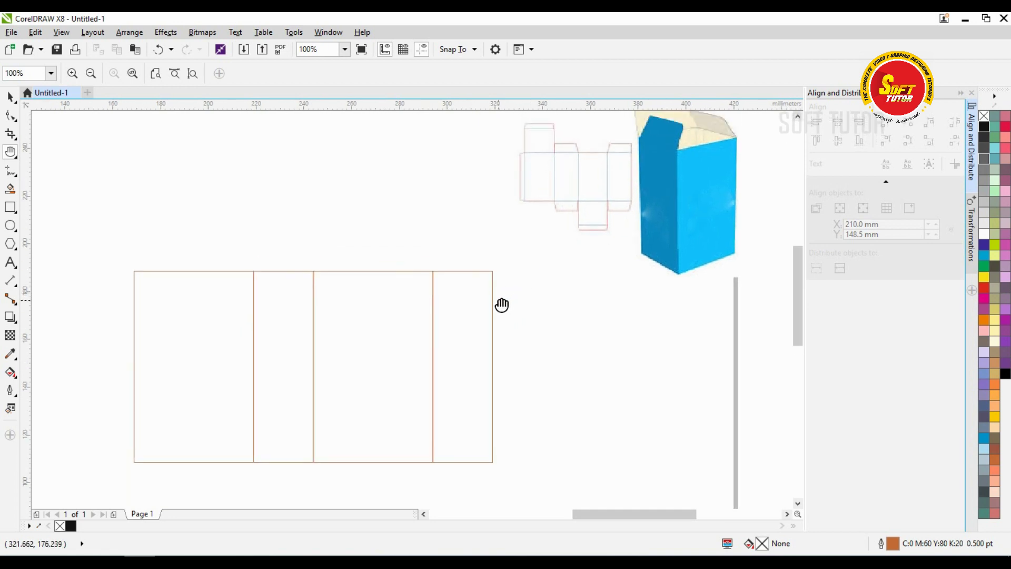
pyautogui.press('space')
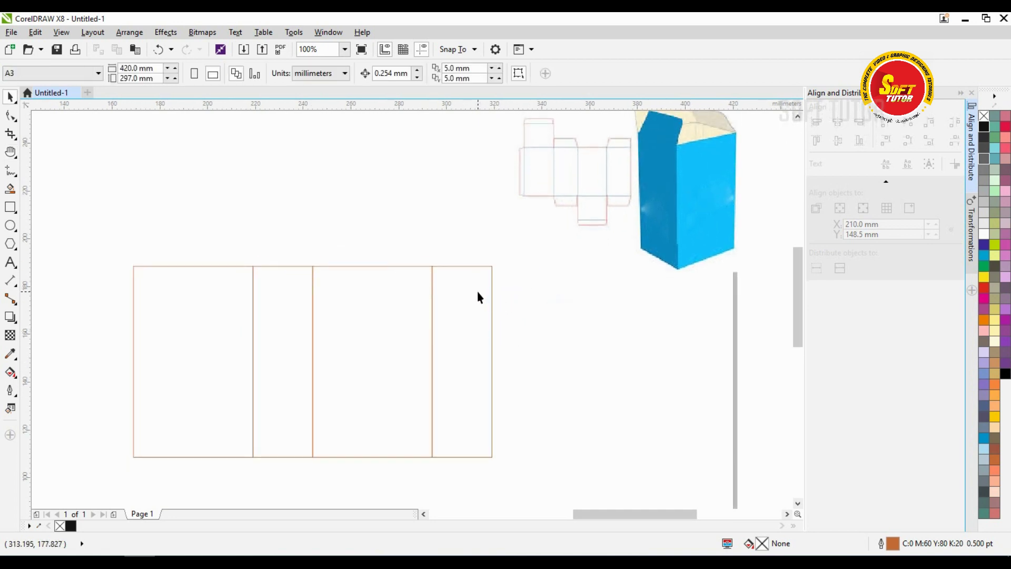
# Step: Duplicate the second 50 x 80 mm panel and move the copy to the right of the panel row
pyautogui.click(387, 296)
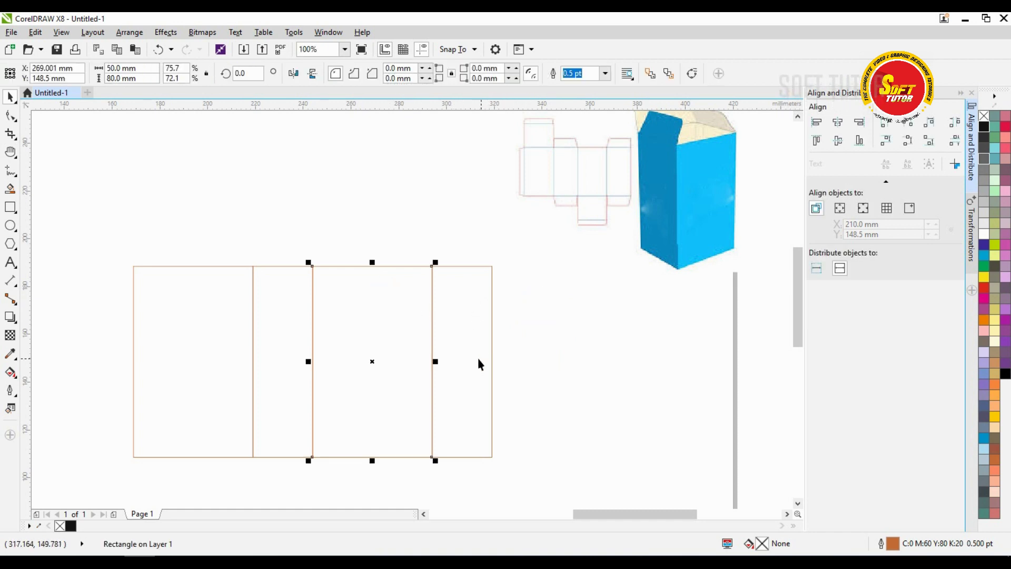
pyautogui.hotkey('ctrl', 'd')
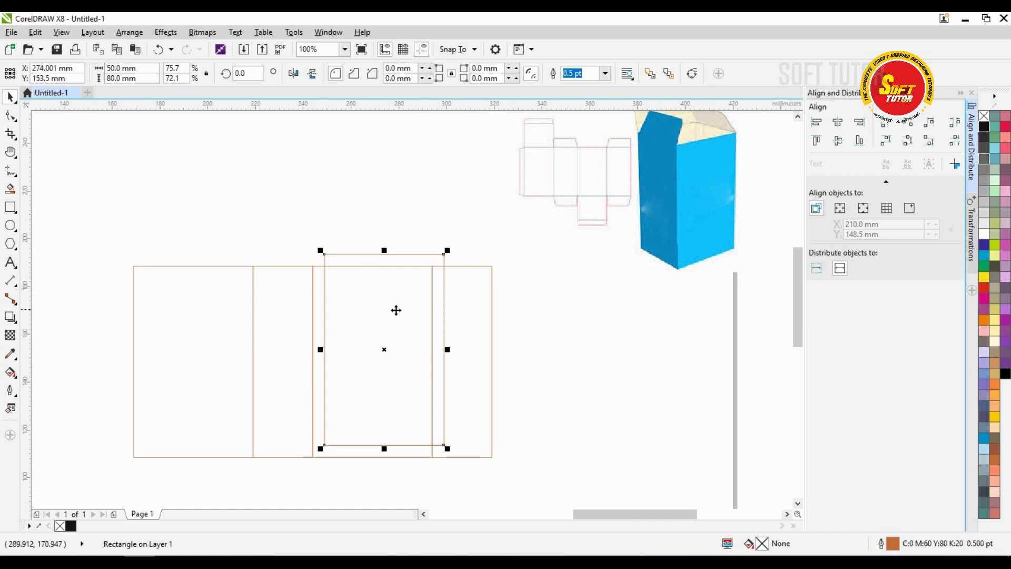
pyautogui.scroll(-2, 354, 200)
pyautogui.scroll(2, 373, 263)
pyautogui.moveTo(369, 286); pyautogui.dragTo(551, 322)
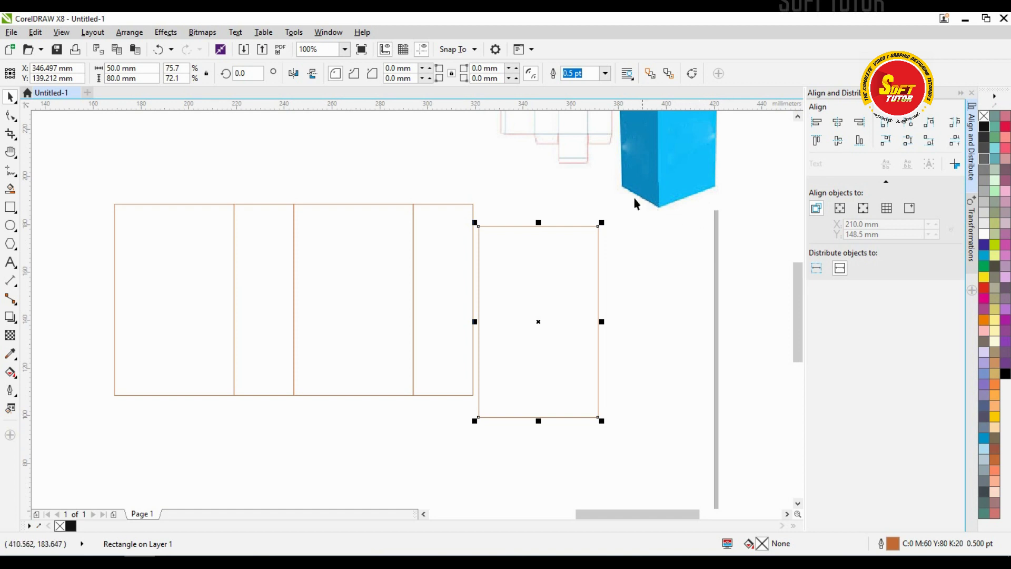
# Step: Shift the copied rectangle slightly farther from the panel row and set its height to 25 mm
pyautogui.click(440, 212)
pyautogui.click(541, 267)
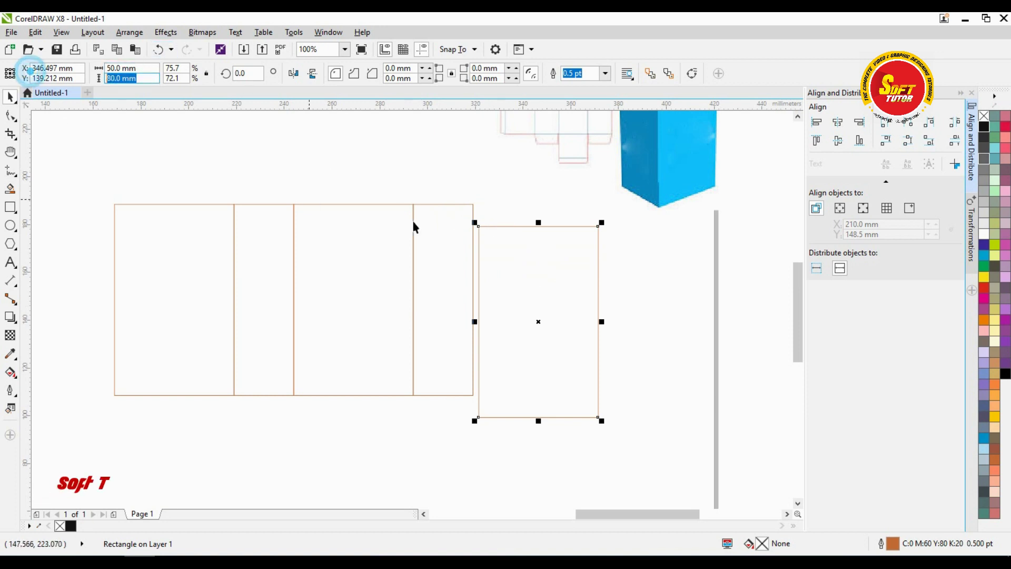
pyautogui.click(651, 280)
pyautogui.click(521, 258)
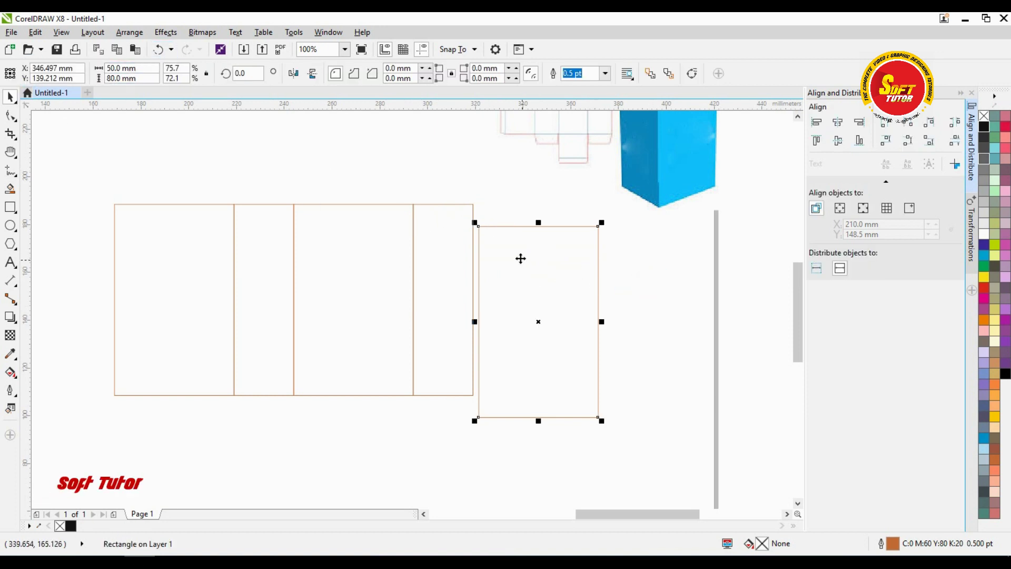
pyautogui.moveTo(548, 289); pyautogui.dragTo(566, 300)
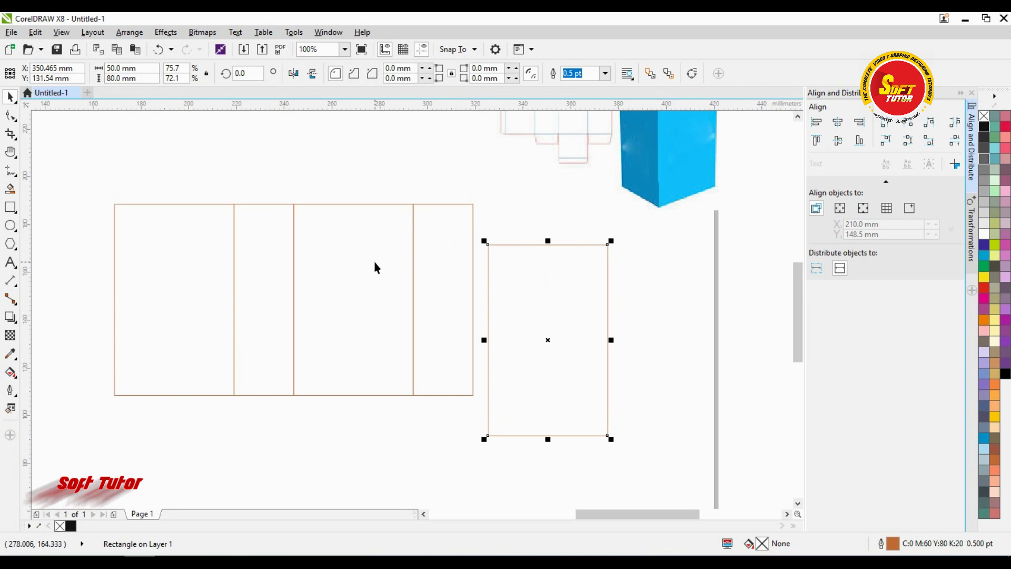
pyautogui.doubleClick(153, 79)
pyautogui.write('25')
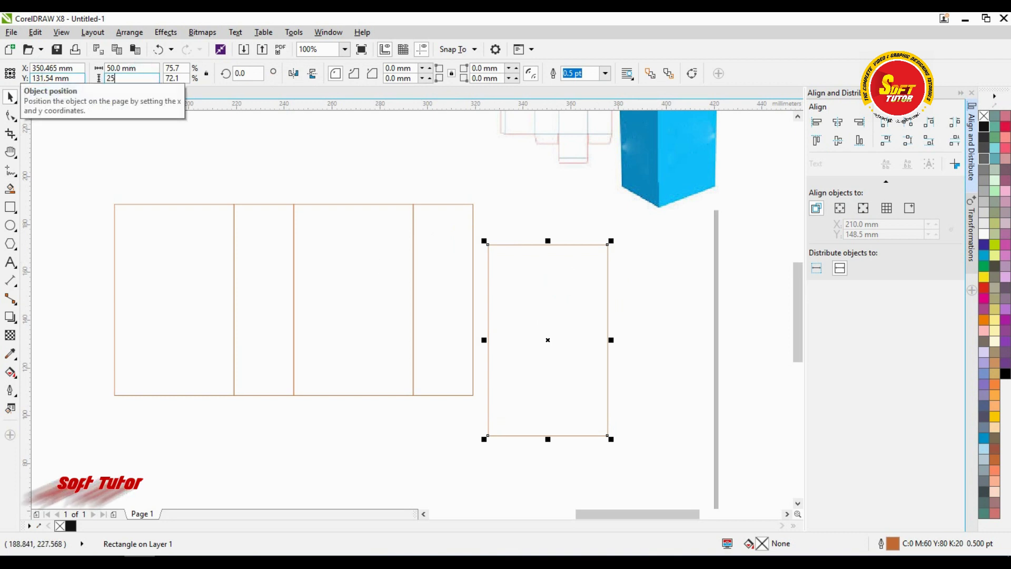
pyautogui.press('Return')
# Step: Move the 50 x 25 mm rectangle directly beneath the second 50 mm panel so their edges meet
pyautogui.click(550, 327)
pyautogui.moveTo(550, 328); pyautogui.dragTo(412, 427)
pyautogui.scroll(5, 355, 402)
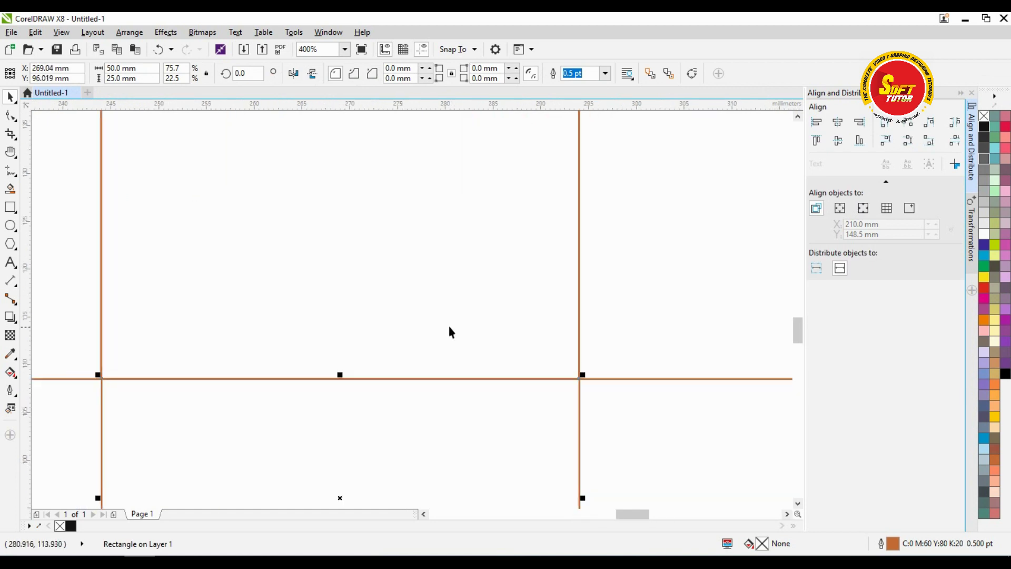
# Step: Align the 50 x 25 mm bottom flap horizontally centred with the second 50 mm panel above it
pyautogui.keyDown('shift'); pyautogui.click(379, 276); pyautogui.keyUp('shift')
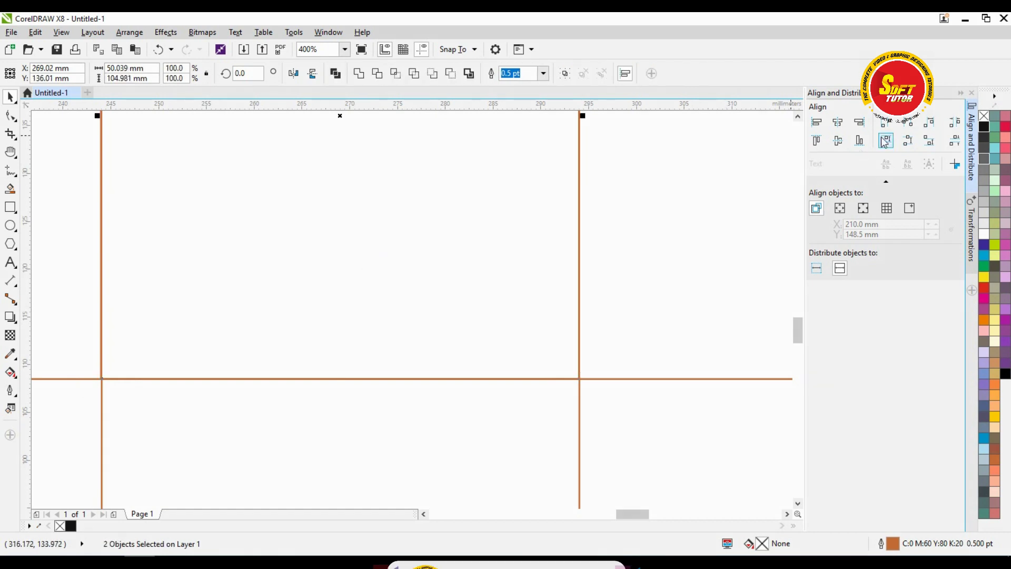
pyautogui.click(838, 141)
pyautogui.scroll(-1, 503, 233)
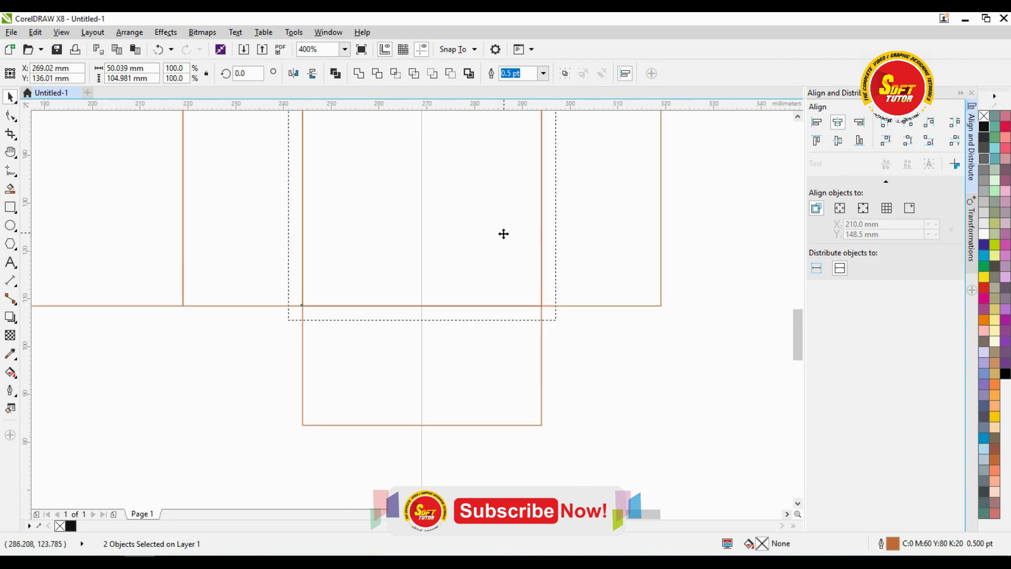
pyautogui.click(628, 349)
pyautogui.scroll(-1, 372, 345)
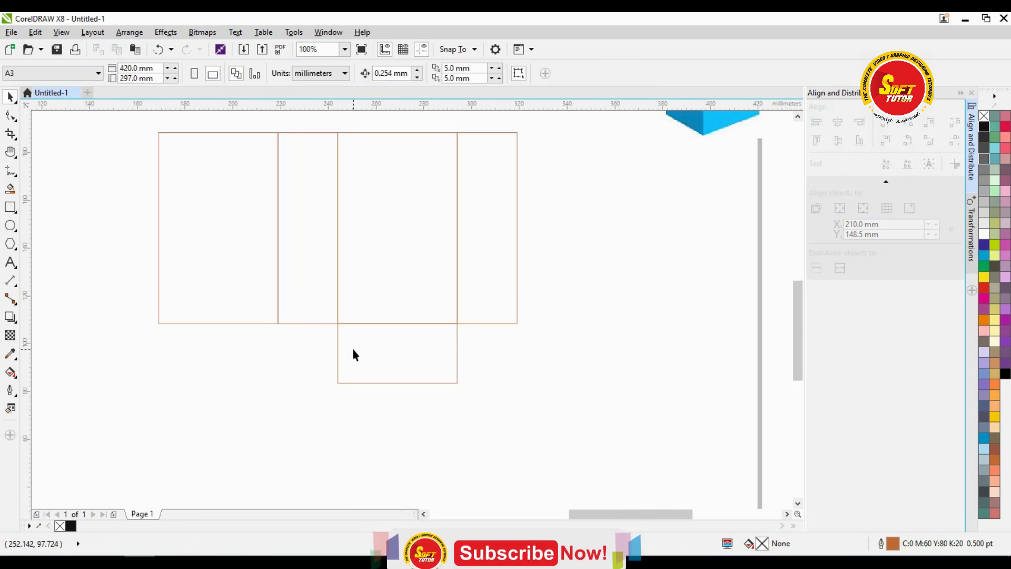
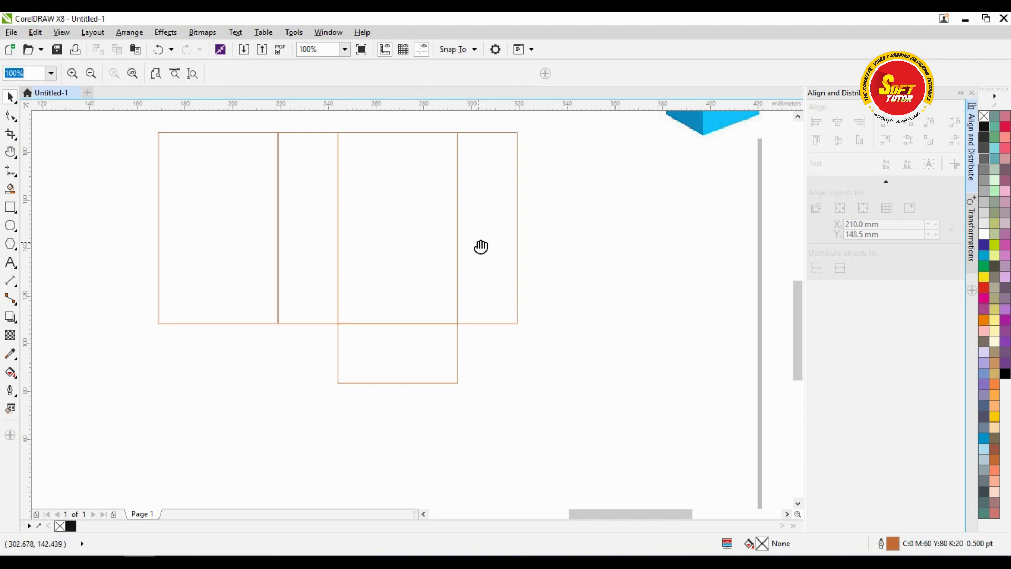
# Step: Duplicate the 50 x 25 mm bottom flap and move the copy above the first 50 mm panel
pyautogui.moveTo(426, 374); pyautogui.dragTo(457, 268)
pyautogui.moveTo(409, 304); pyautogui.dragTo(402, 350)
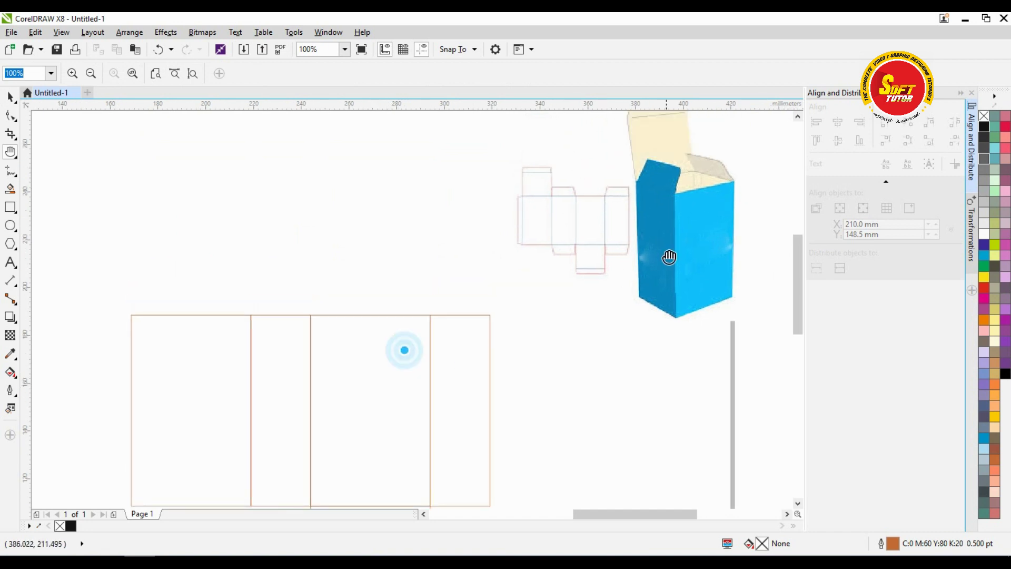
pyautogui.moveTo(557, 172); pyautogui.dragTo(546, 169)
pyautogui.moveTo(401, 314); pyautogui.dragTo(394, 262)
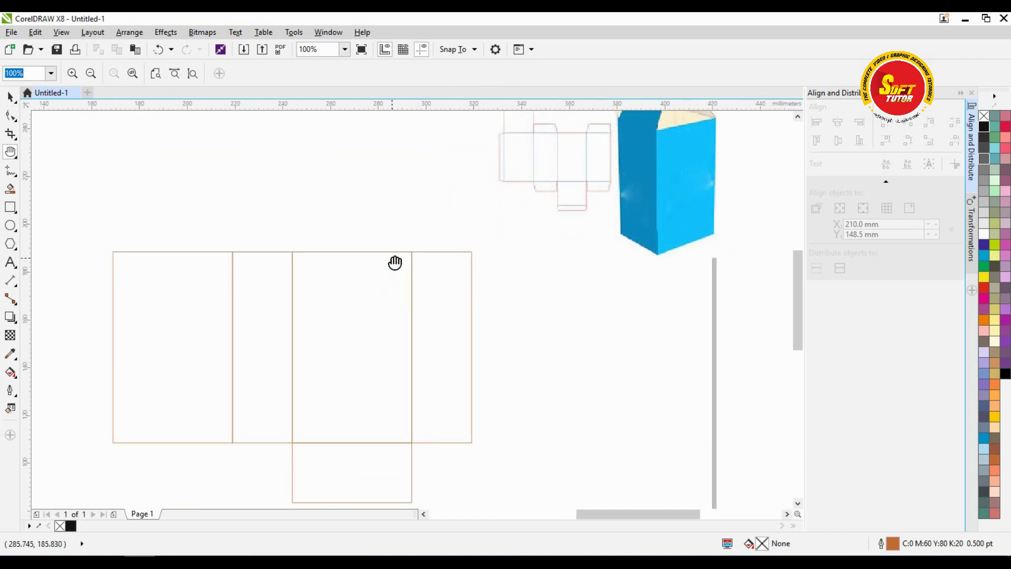
pyautogui.moveTo(377, 335); pyautogui.dragTo(417, 325)
pyautogui.press('space')
pyautogui.click(388, 460)
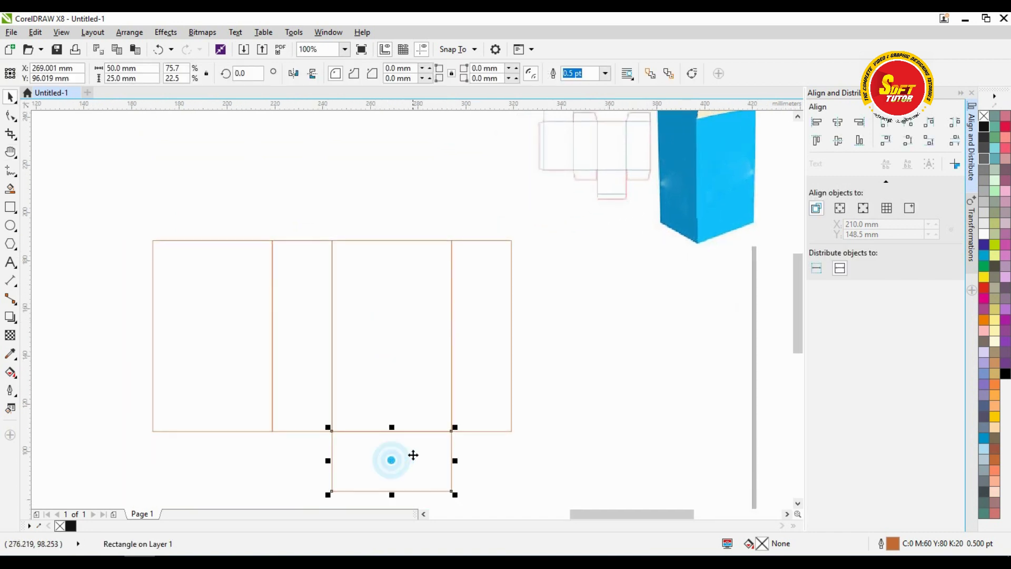
pyautogui.hotkey('ctrl', 'd')
pyautogui.moveTo(413, 459); pyautogui.dragTo(220, 217)
# Step: Position the copied flap on the first 50 mm panel's top edge and align it horizontally with that panel
pyautogui.scroll(3, 220, 217)
pyautogui.moveTo(368, 239); pyautogui.dragTo(368, 259)
pyautogui.keyDown('shift'); pyautogui.click(383, 405); pyautogui.keyUp('shift')
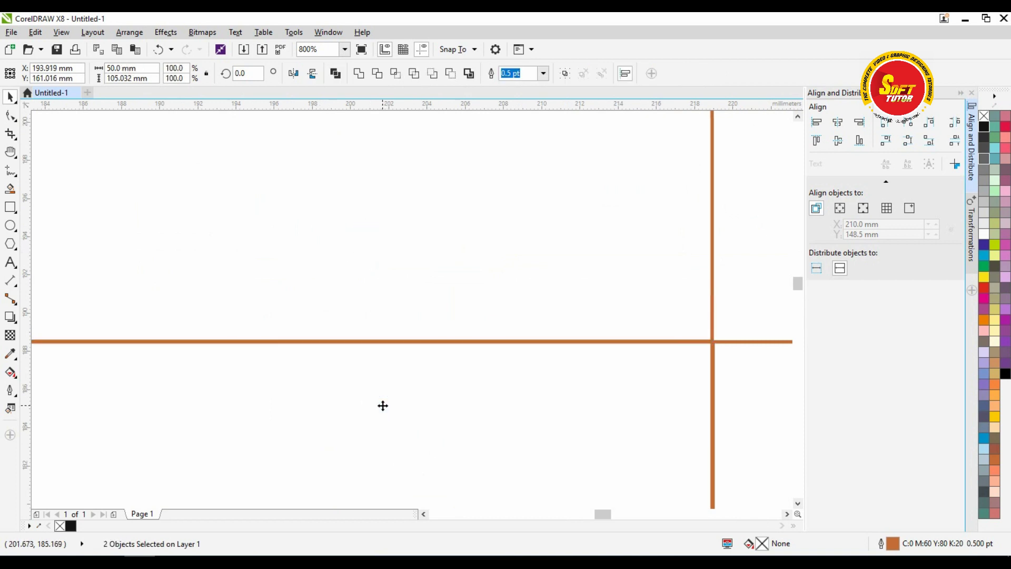
pyautogui.scroll(-3, 337, 349)
pyautogui.click(365, 284)
pyautogui.keyDown('shift'); pyautogui.click(353, 367); pyautogui.keyUp('shift')
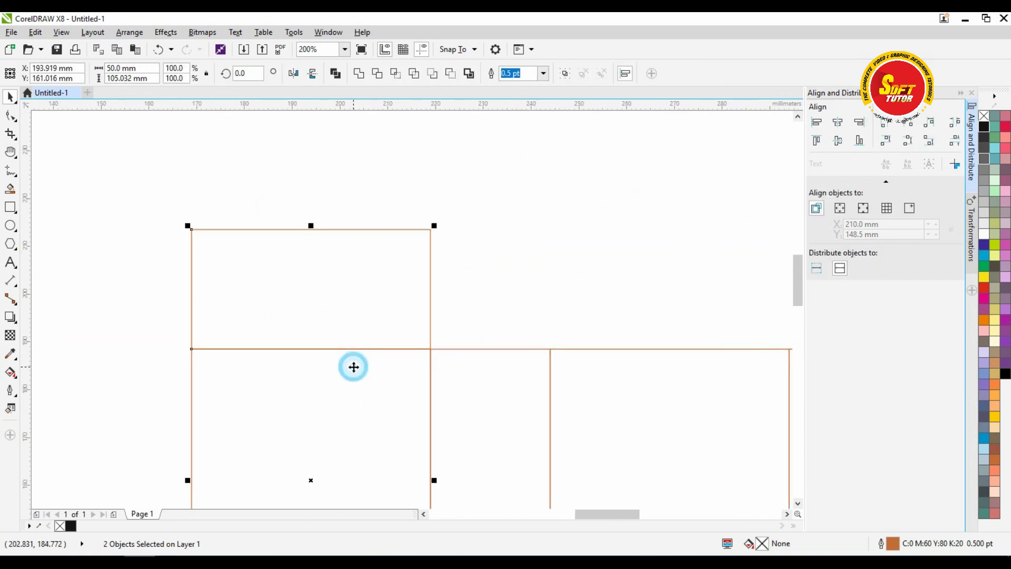
pyautogui.click(484, 298)
# Step: Rotate the whole carton layout 180 degrees
pyautogui.scroll(-2, 375, 208)
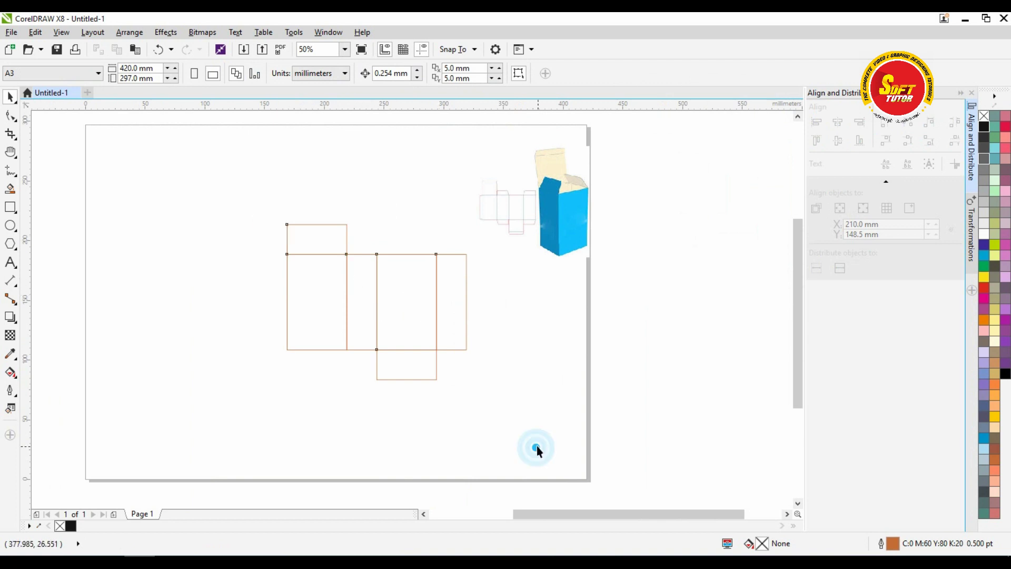
pyautogui.hotkey('ctrl', 'a')
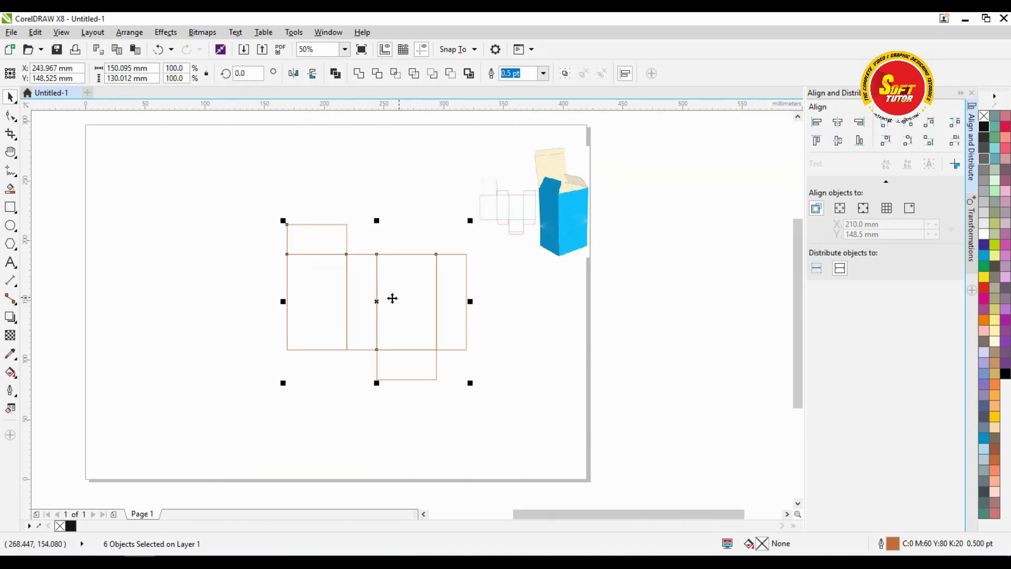
pyautogui.click(376, 302)
pyautogui.moveTo(470, 222); pyautogui.dragTo(254, 403)
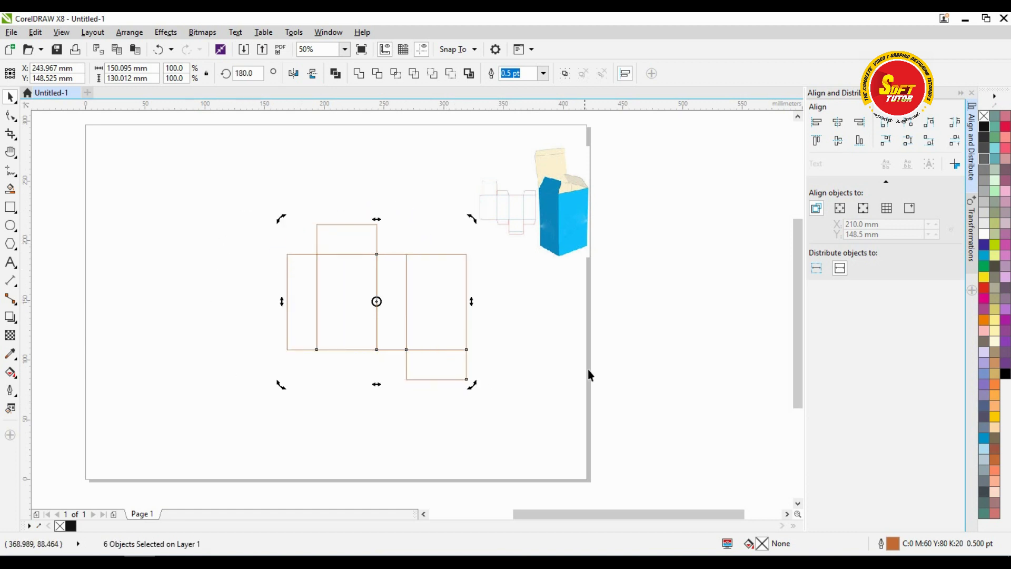
pyautogui.click(578, 355)
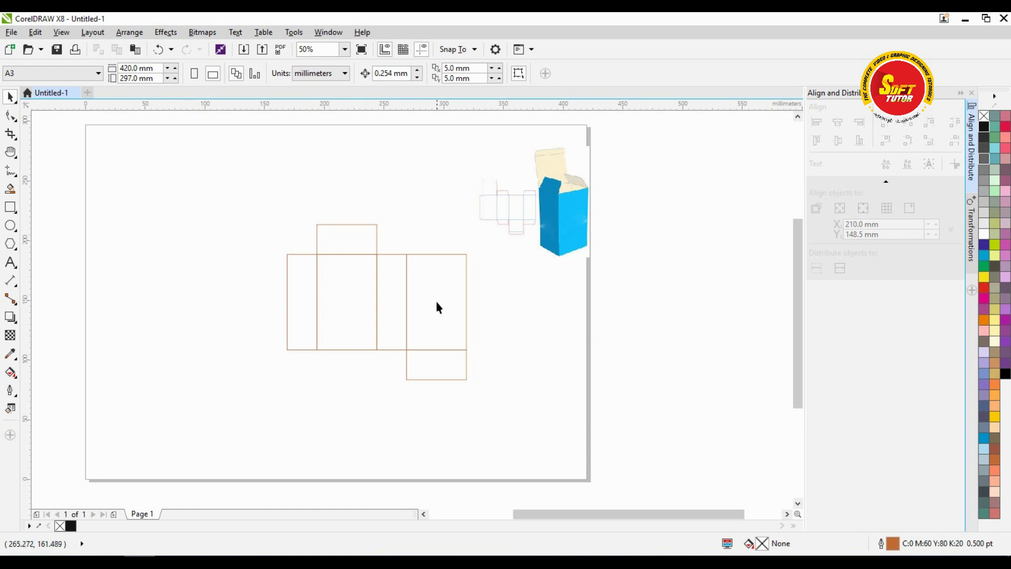
# Step: Rotate the entire layout another 180 degrees, back to its original orientation
pyautogui.moveTo(191, 187); pyautogui.dragTo(545, 425)
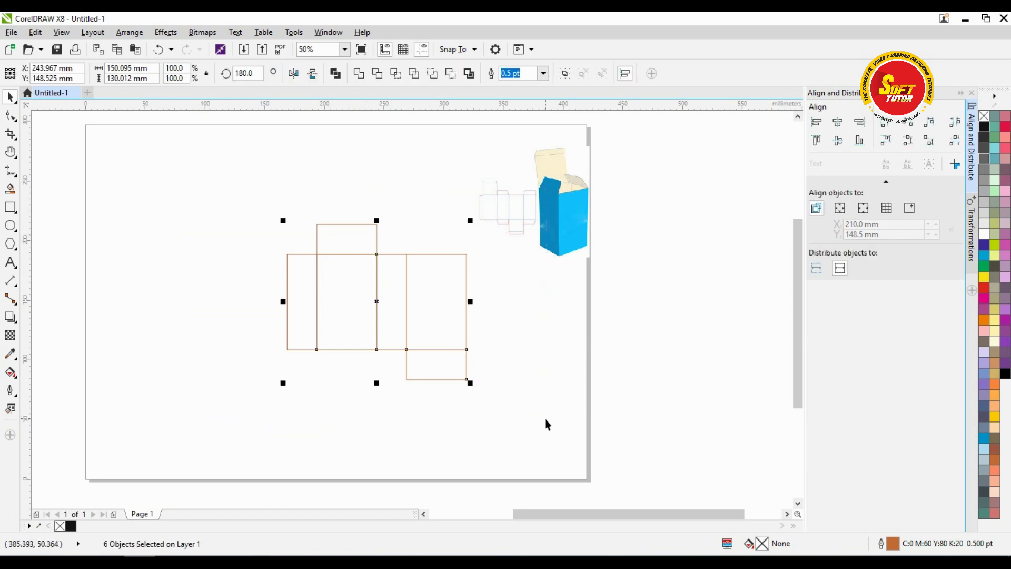
pyautogui.click(380, 296)
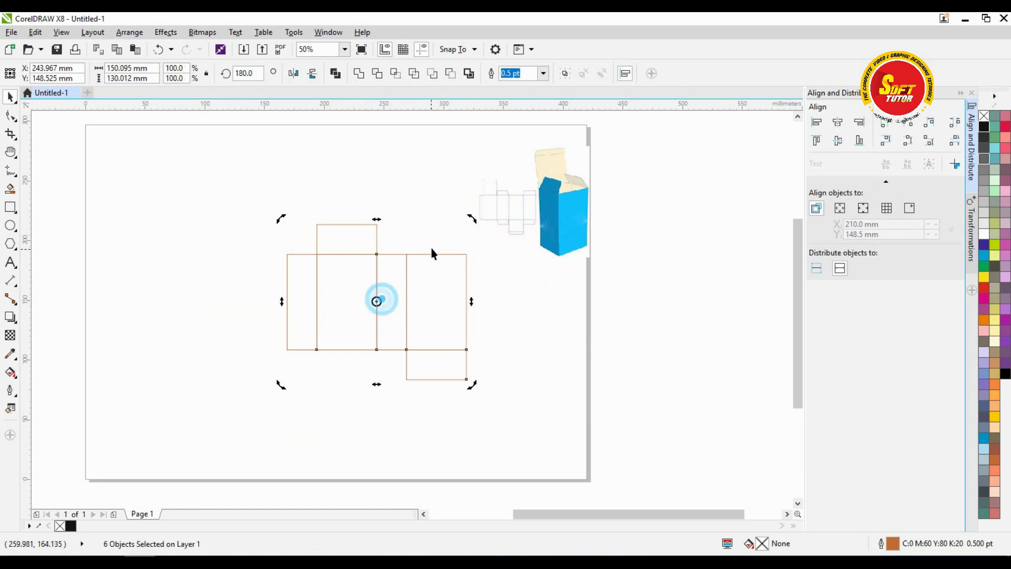
pyautogui.moveTo(481, 241); pyautogui.dragTo(291, 377)
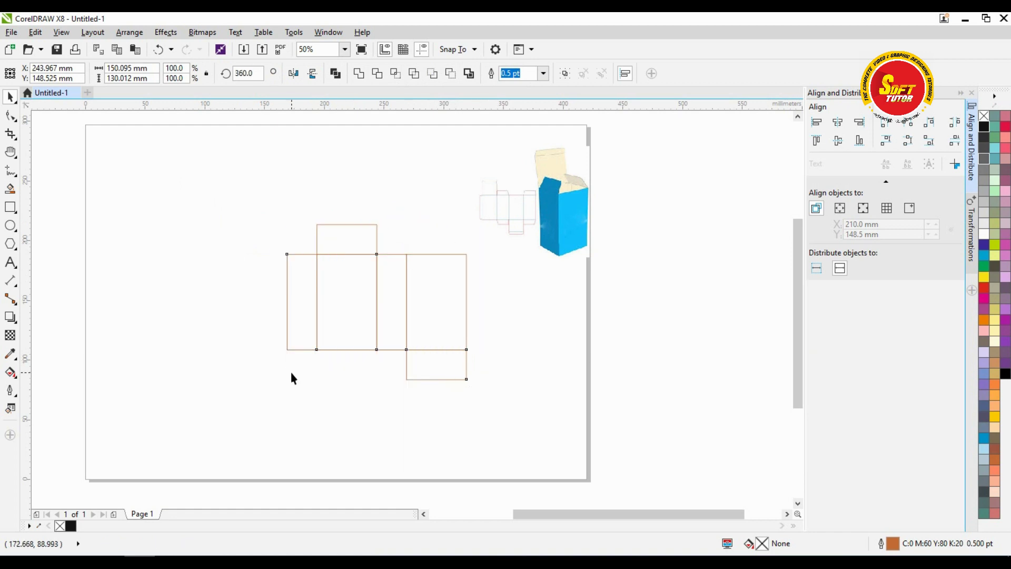
pyautogui.click(648, 366)
# Step: Compare the layout's panels and flaps with the flat pattern and open box in the reference image
pyautogui.scroll(2, 387, 279)
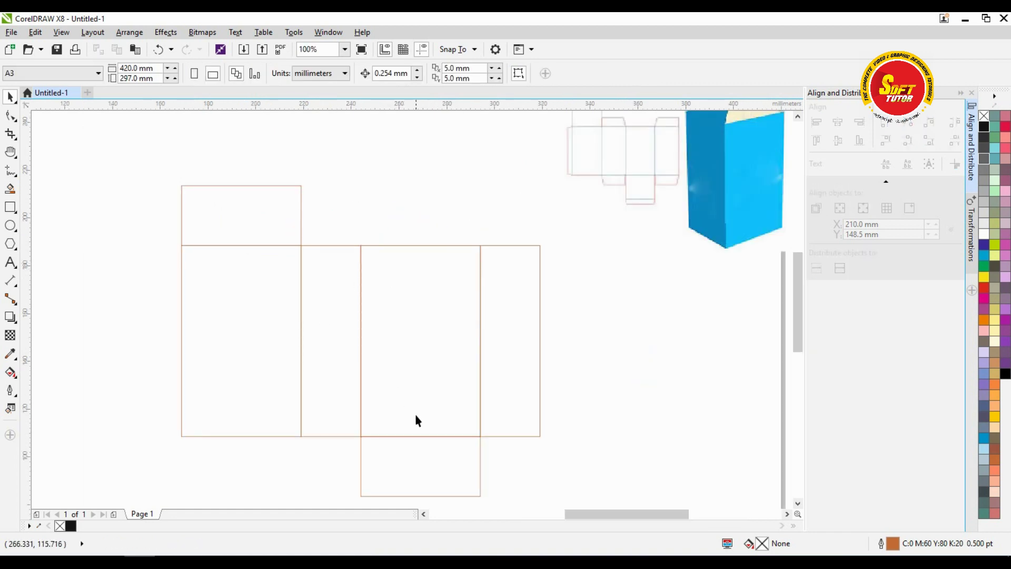
pyautogui.scroll(-2, 397, 308)
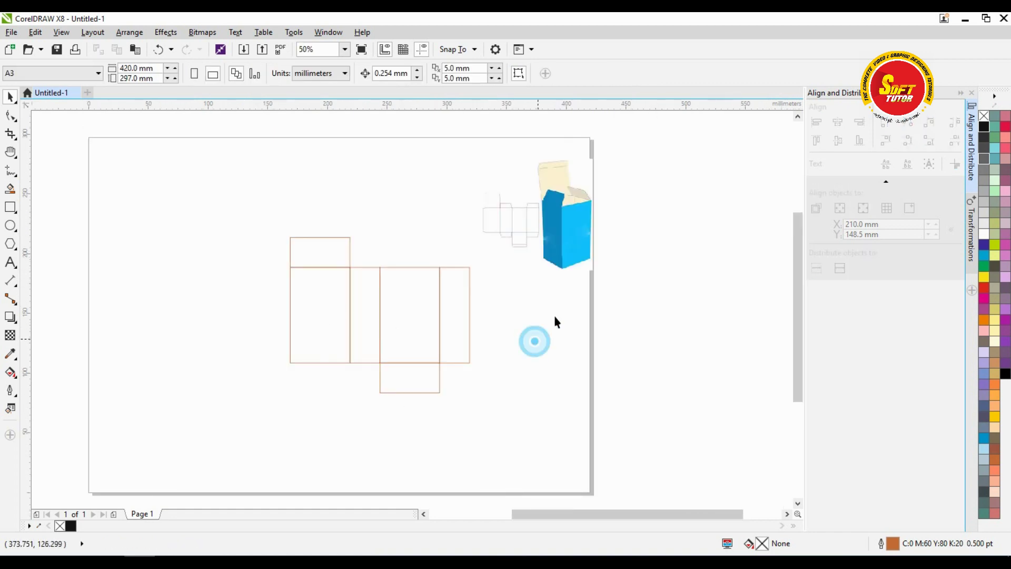
pyautogui.scroll(2, 548, 194)
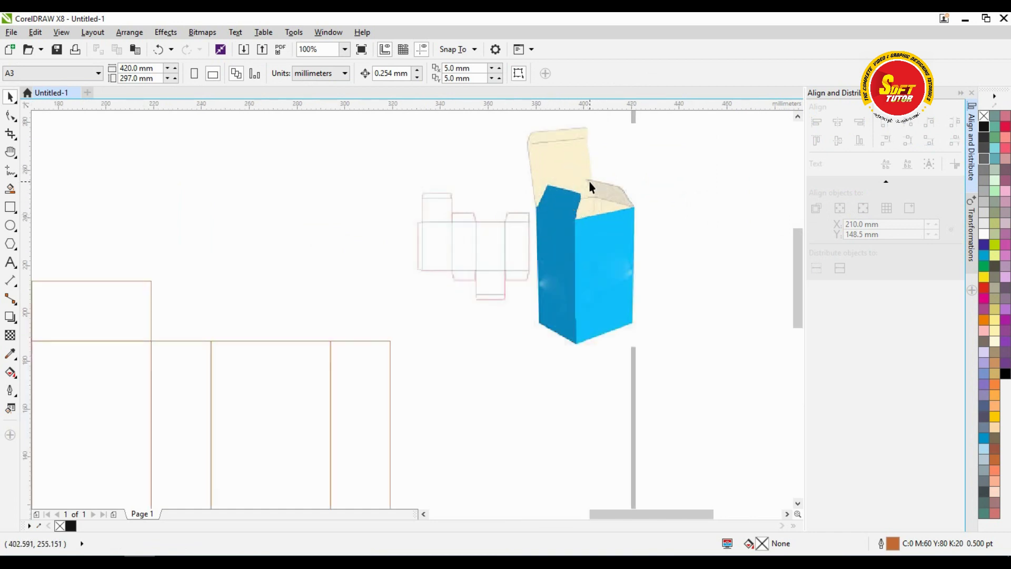
pyautogui.scroll(-2, 375, 221)
pyautogui.click(372, 219)
pyautogui.click(244, 267)
pyautogui.scroll(2, 248, 264)
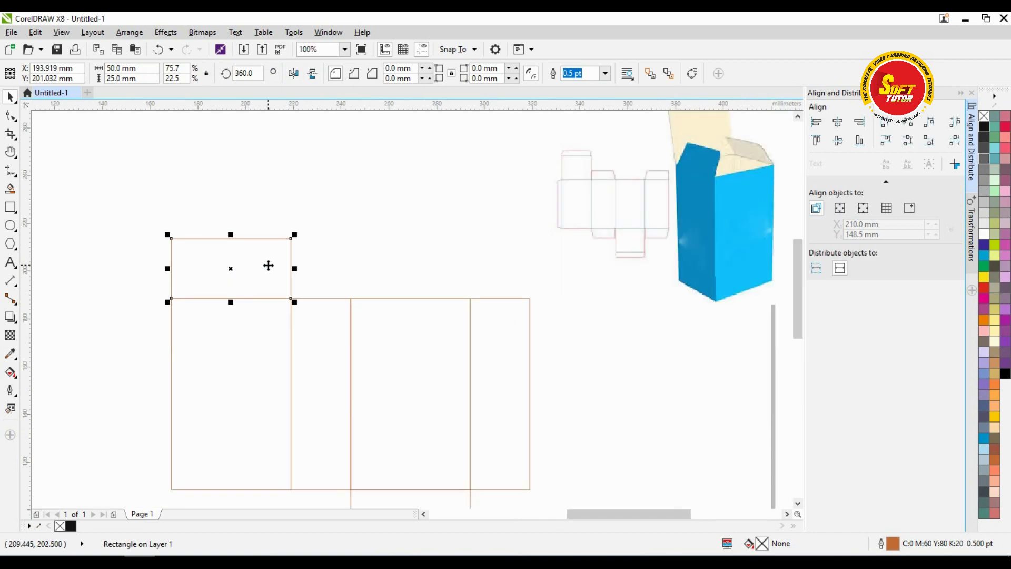
# Step: Duplicate the first 25 x 80 mm panel, move the copy above the panel row and set its height to 25 mm
pyautogui.click(310, 326)
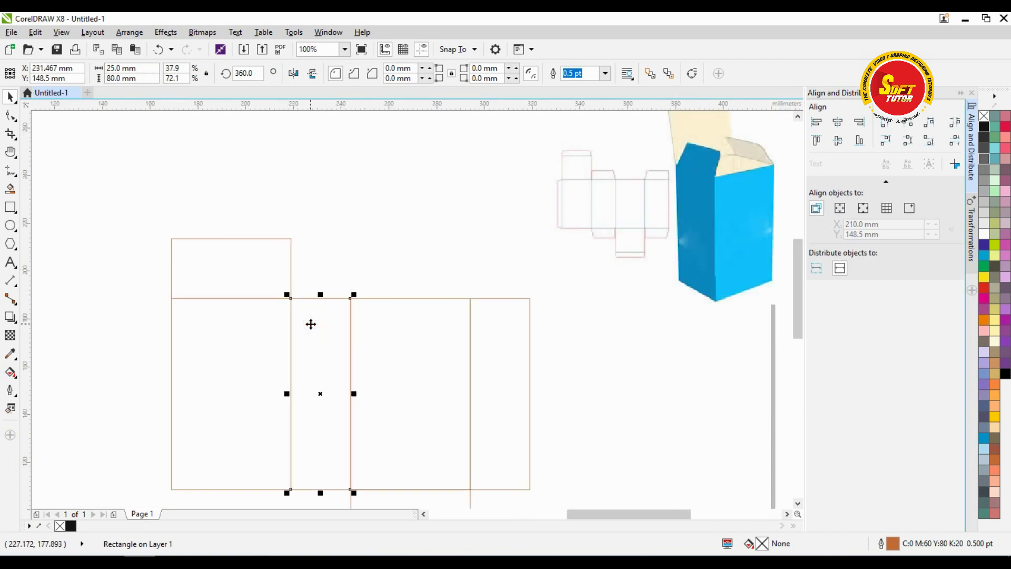
pyautogui.hotkey('ctrl', 'd')
pyautogui.click(341, 261)
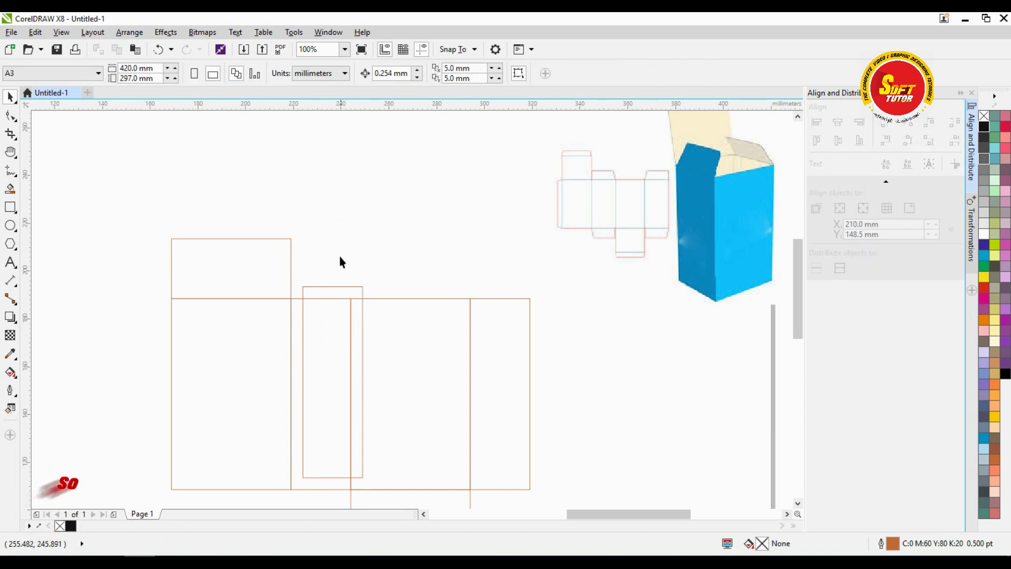
pyautogui.moveTo(334, 287); pyautogui.dragTo(368, 166)
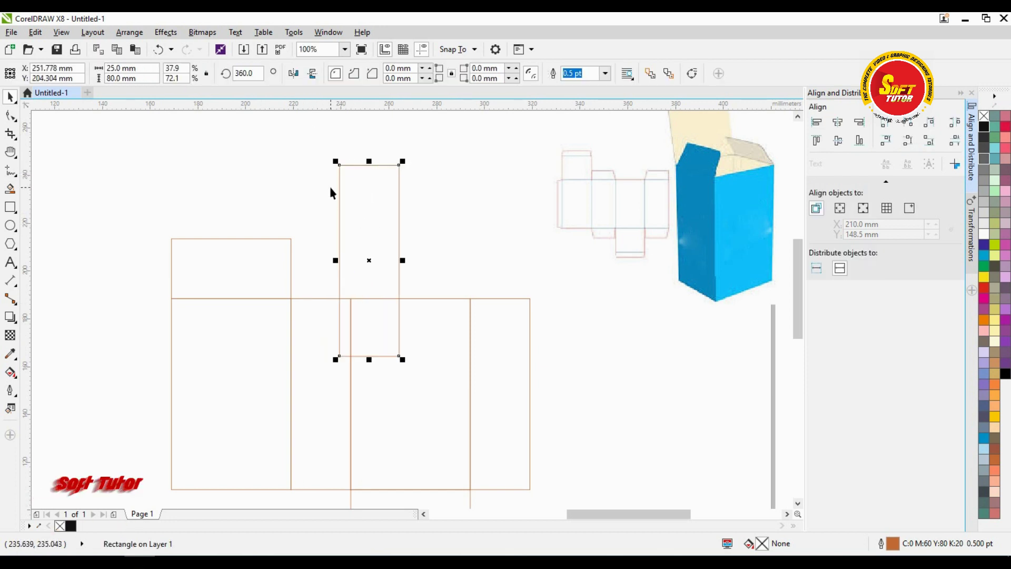
pyautogui.doubleClick(132, 78)
pyautogui.write('25')
pyautogui.press('Return')
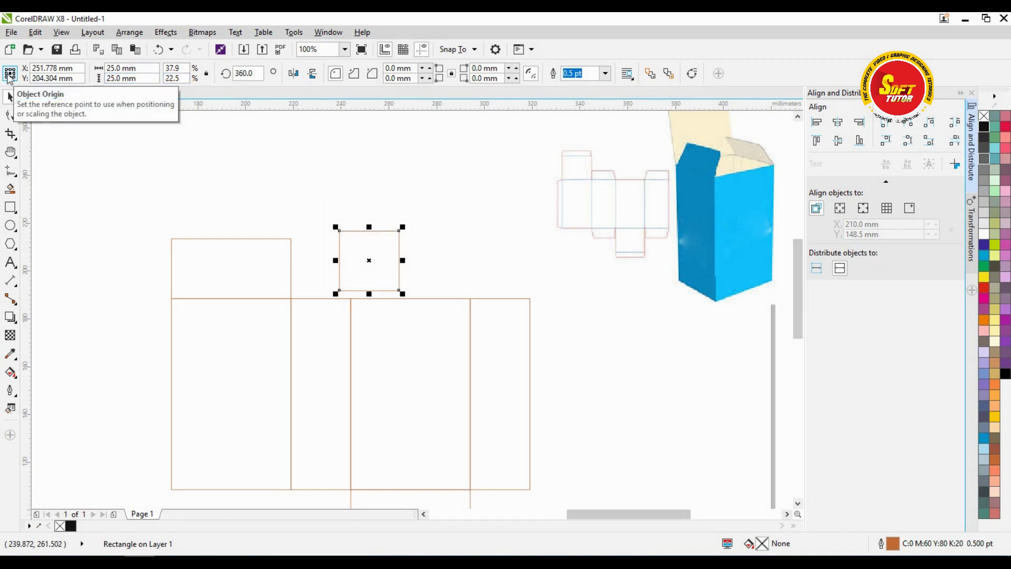
# Step: Move the 25 x 25 mm square down onto the top edge of the panel row, near the first 25 mm panel
pyautogui.click(436, 237)
pyautogui.click(377, 257)
pyautogui.moveTo(368, 256); pyautogui.dragTo(325, 279)
pyautogui.keyDown('shift'); pyautogui.click(321, 324); pyautogui.keyUp('shift')
pyautogui.click(388, 248)
pyautogui.click(320, 273)
pyautogui.scroll(1, 323, 297)
pyautogui.click(419, 251)
pyautogui.click(350, 228)
pyautogui.hotkey('ctrl', 'z')
pyautogui.moveTo(354, 201); pyautogui.dragTo(365, 228)
pyautogui.scroll(1, 360, 269)
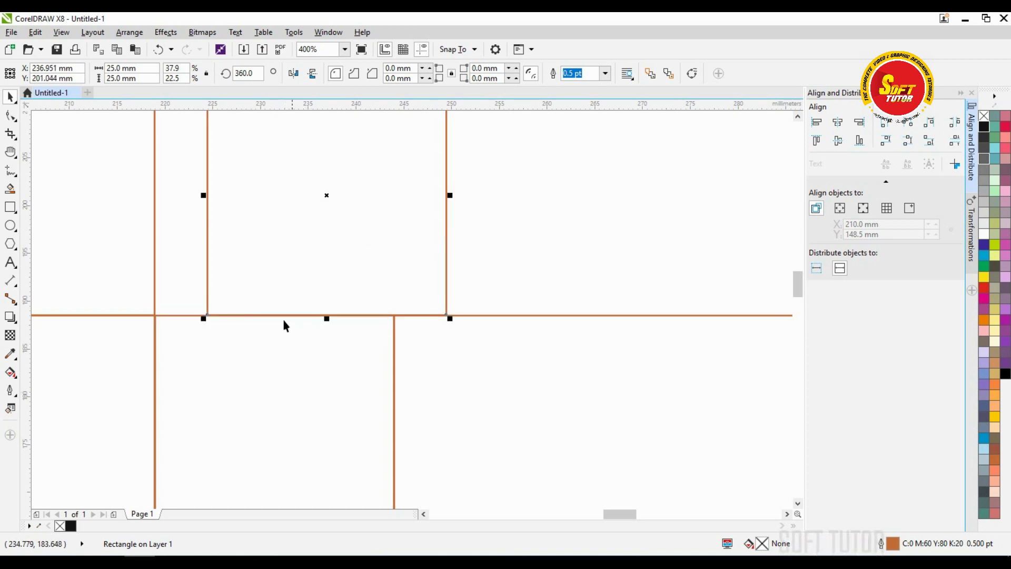
# Step: Centre the 25 x 25 mm flap horizontally on the first 25 mm panel
pyautogui.keyDown('shift'); pyautogui.click(282, 359); pyautogui.keyUp('shift')
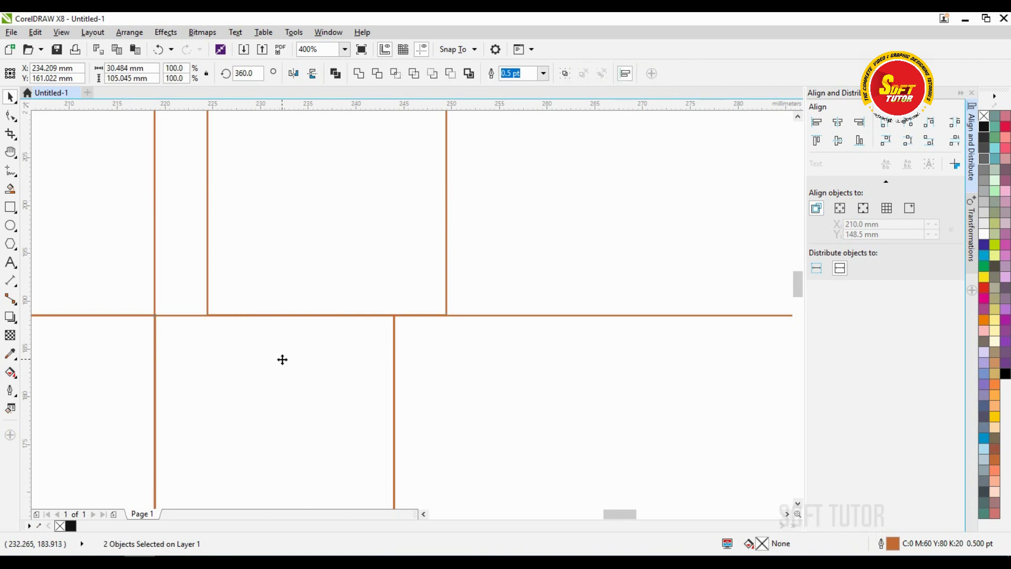
pyautogui.scroll(-1, 349, 321)
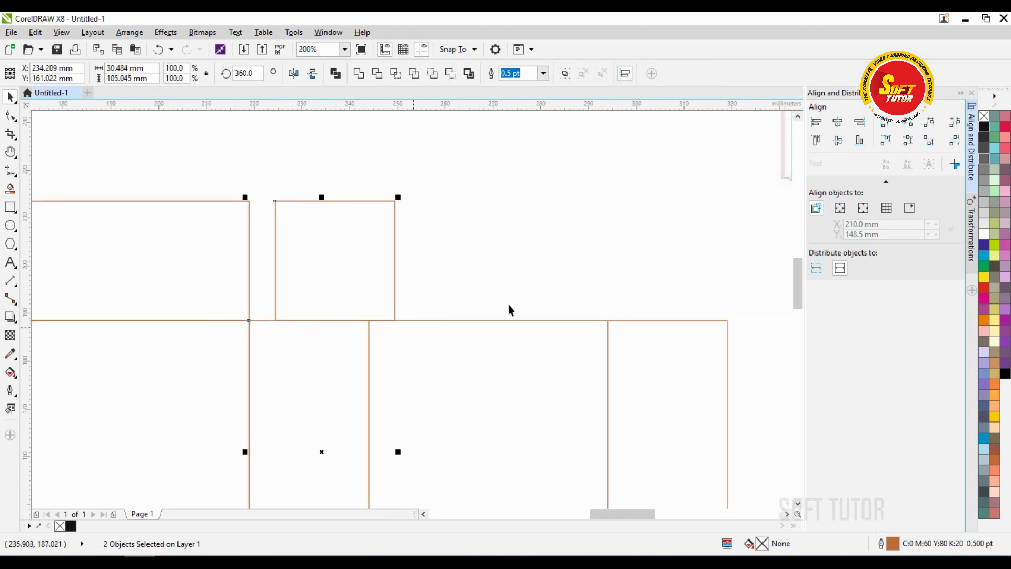
pyautogui.click(844, 126)
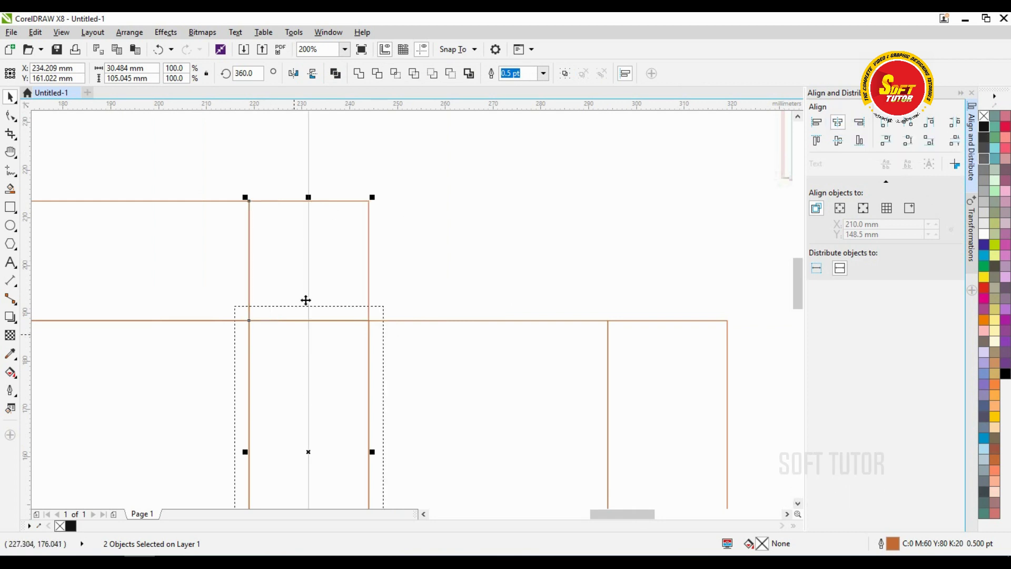
pyautogui.click(441, 269)
pyautogui.scroll(-1, 327, 259)
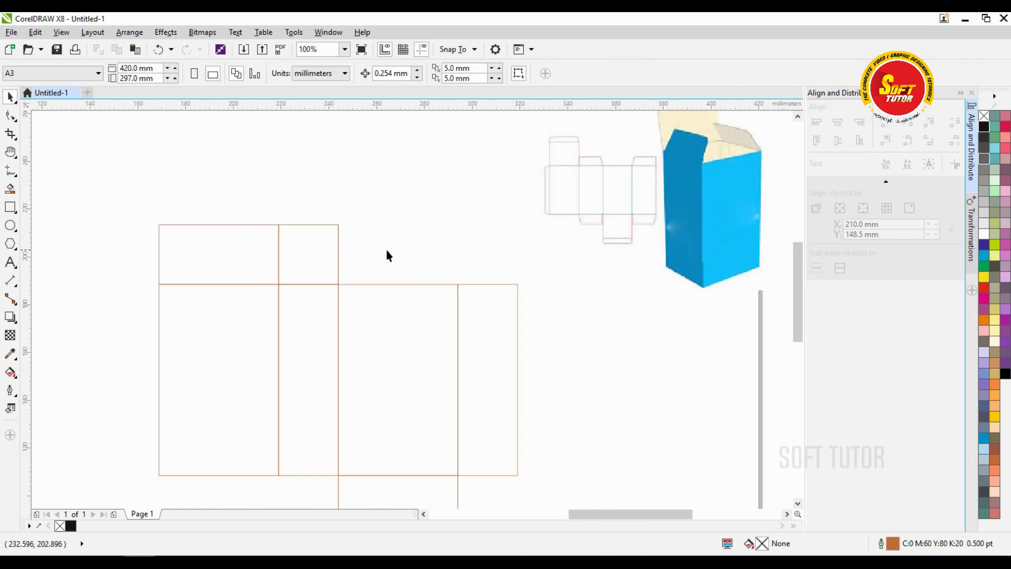
# Step: Duplicate the 25 x 25 mm flap and place the copy above the last 25 mm panel, aligned horizontally with it
pyautogui.click(314, 264)
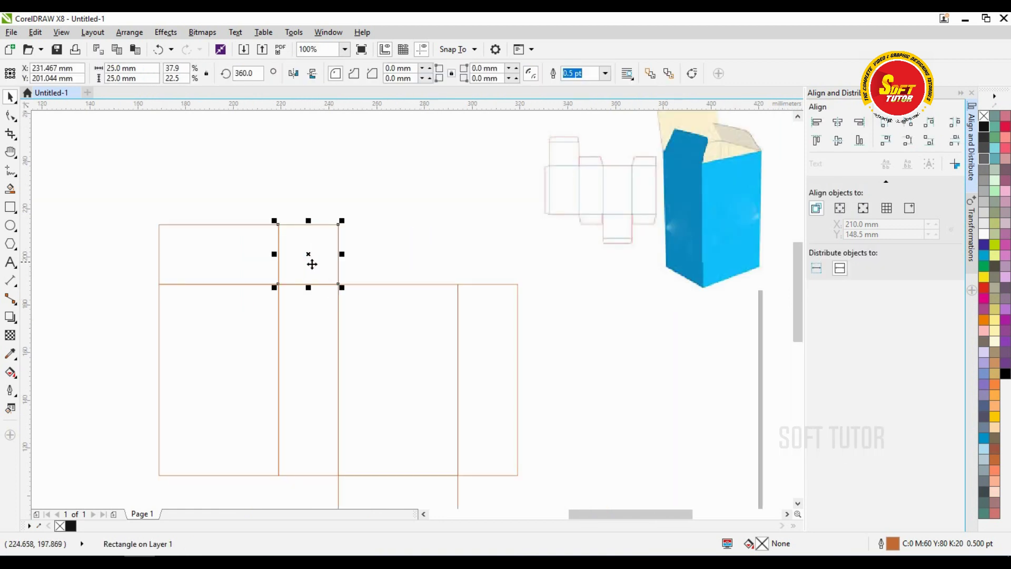
pyautogui.scroll(-1, 309, 243)
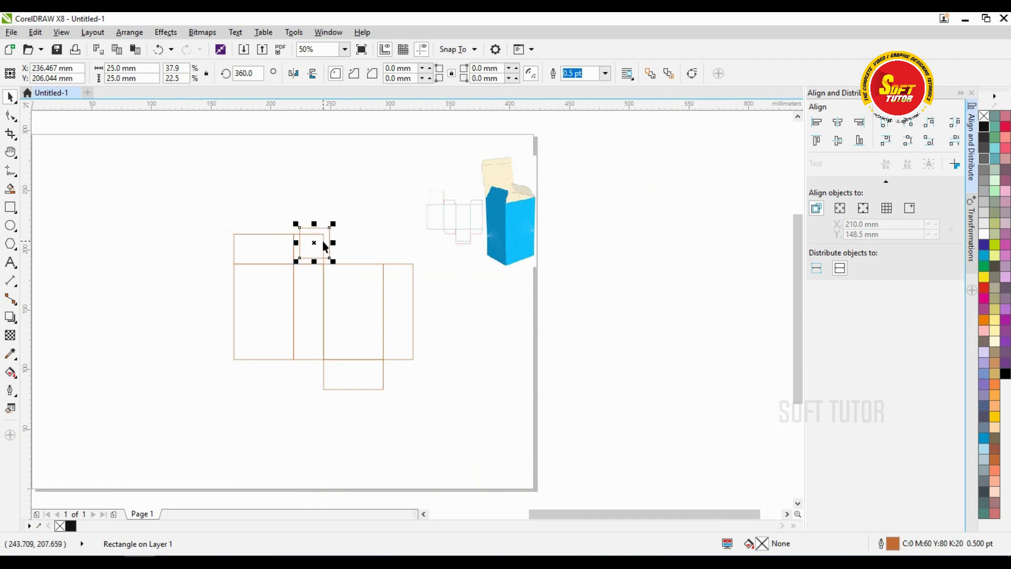
pyautogui.scroll(1, 325, 247)
pyautogui.moveTo(334, 248); pyautogui.dragTo(474, 260)
pyautogui.keyDown('shift'); pyautogui.click(482, 327); pyautogui.keyUp('shift')
pyautogui.click(575, 322)
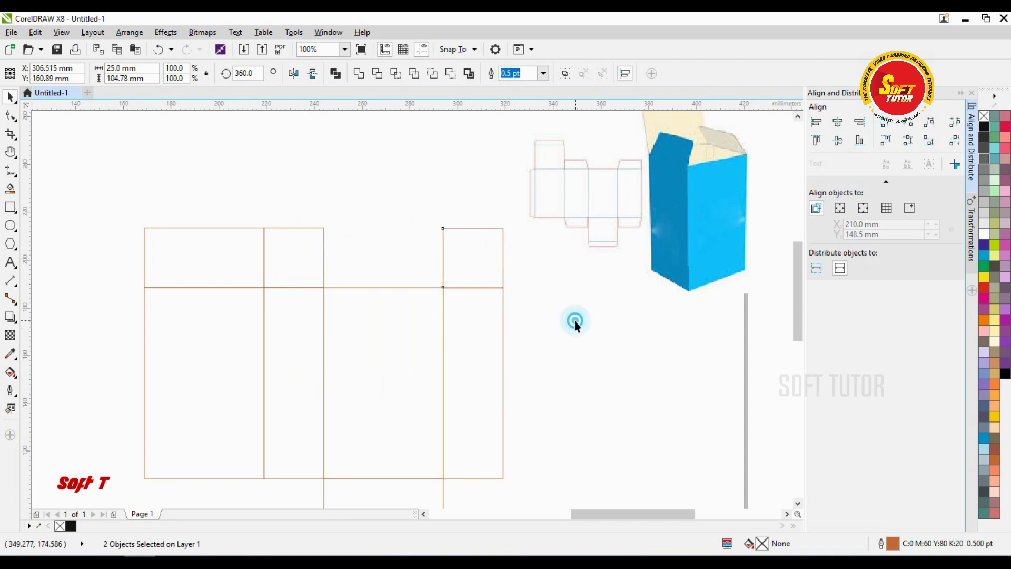
# Step: Align the top edges of the two 25 x 25 mm flaps
pyautogui.click(471, 256)
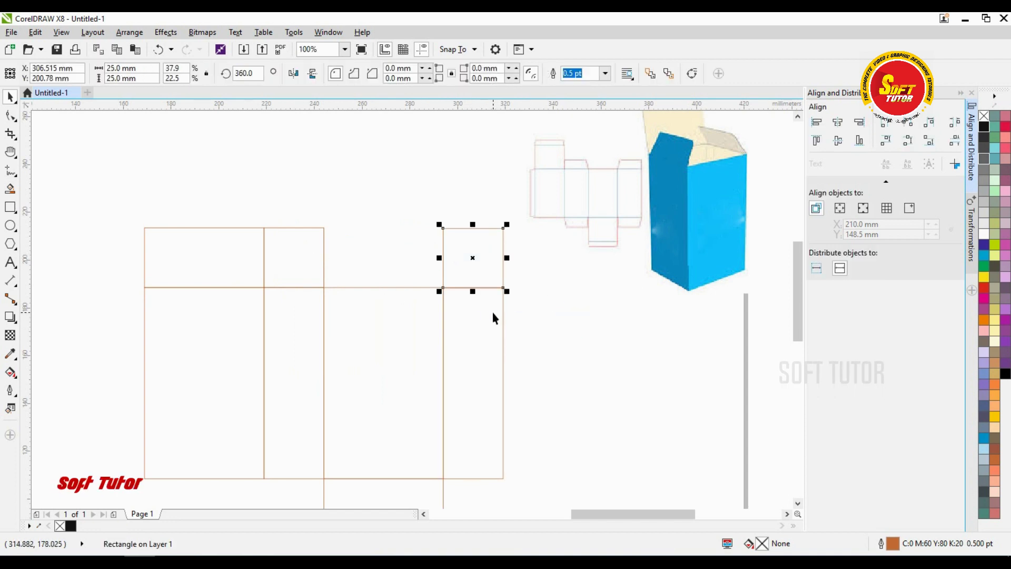
pyautogui.keyDown('shift'); pyautogui.click(266, 228); pyautogui.keyUp('shift')
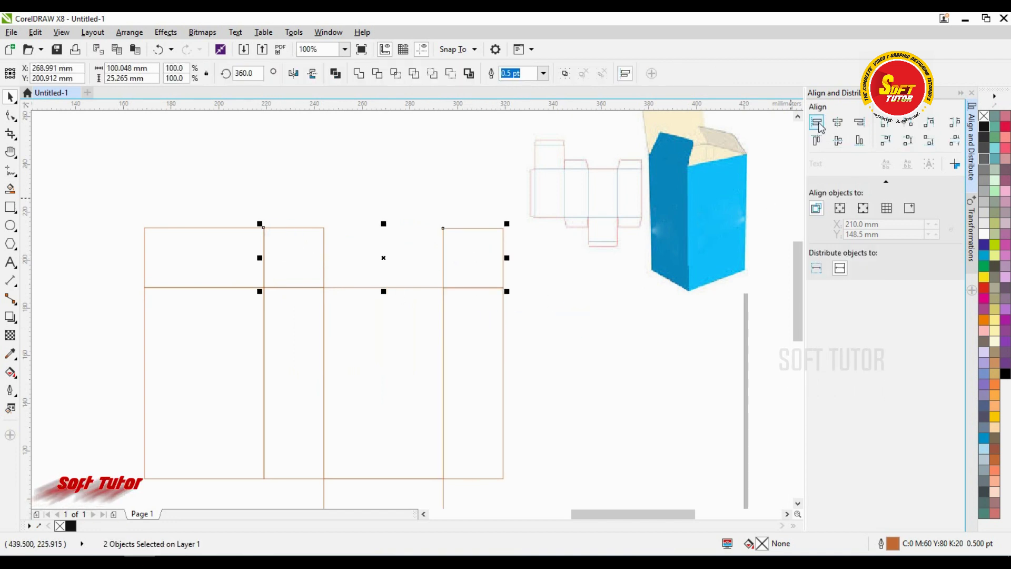
pyautogui.click(816, 139)
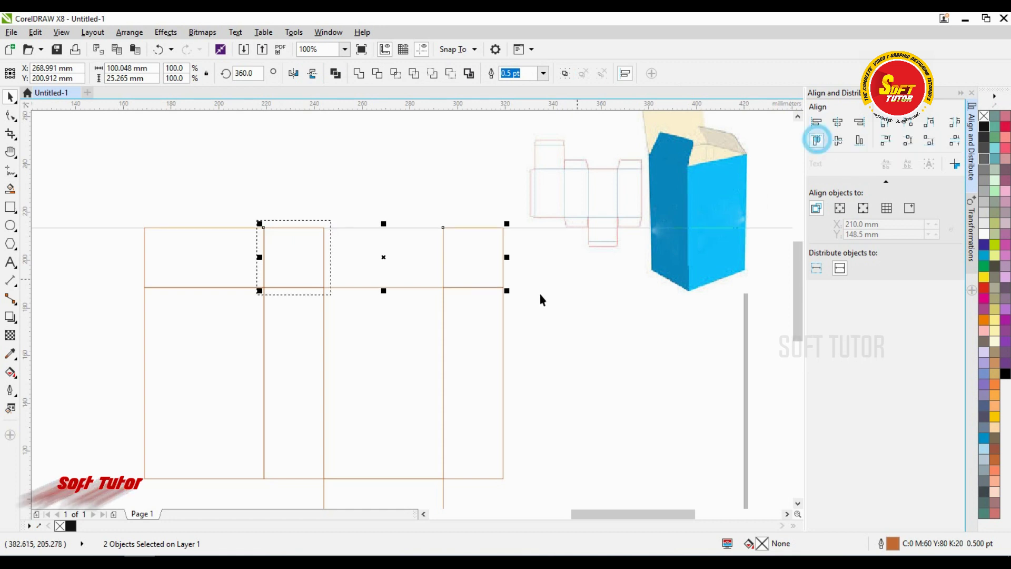
# Step: Group the two 25 x 25 mm flaps above the panel row
pyautogui.click(564, 323)
pyautogui.scroll(2, 495, 253)
pyautogui.scroll(-2, 334, 241)
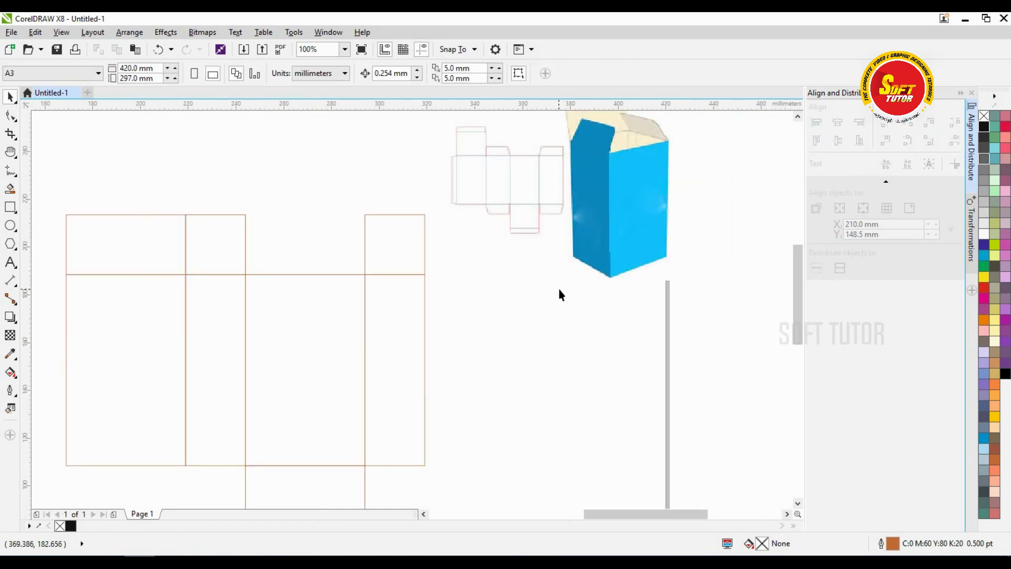
pyautogui.click(228, 248)
pyautogui.keyDown('shift'); pyautogui.click(393, 238); pyautogui.keyUp('shift')
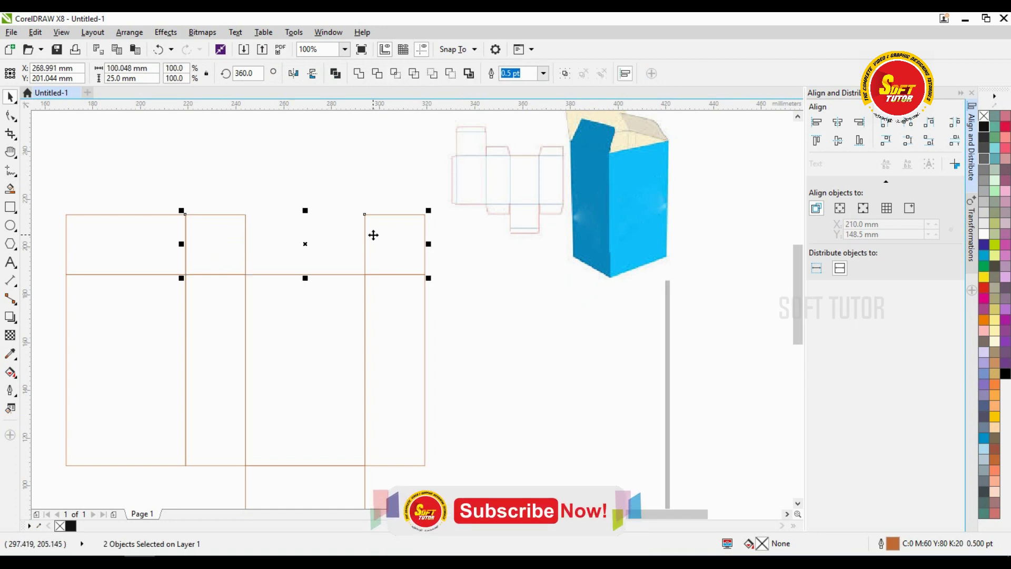
pyautogui.hotkey('ctrl', 'g')
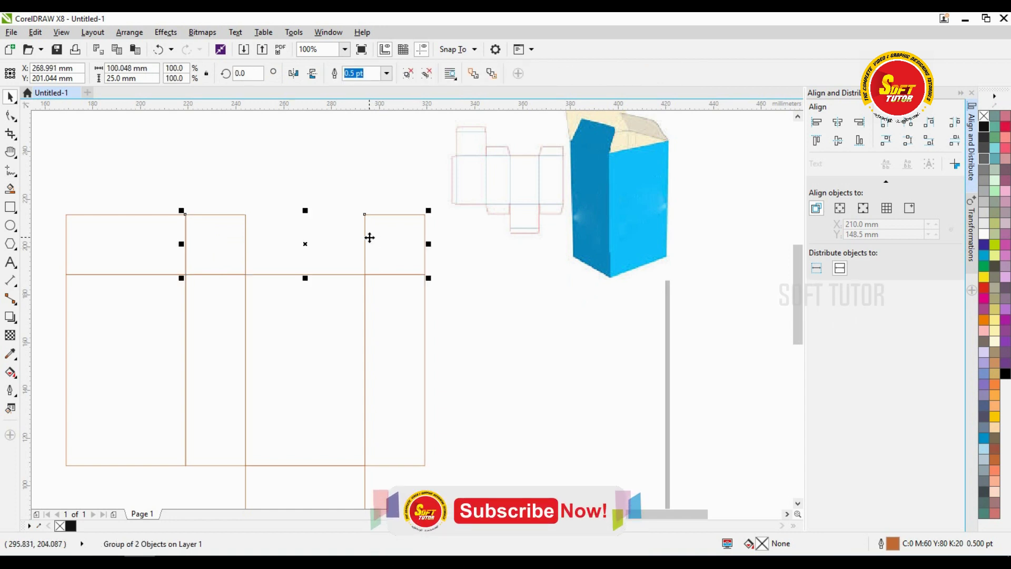
# Step: Duplicate the grouped 25 x 25 mm flaps and place the copy directly below the lower edge of the 25 mm panels
pyautogui.hotkey('ctrl', 'd')
pyautogui.press('h')
pyautogui.moveTo(360, 316); pyautogui.dragTo(373, 244)
pyautogui.press('space')
pyautogui.click(409, 157)
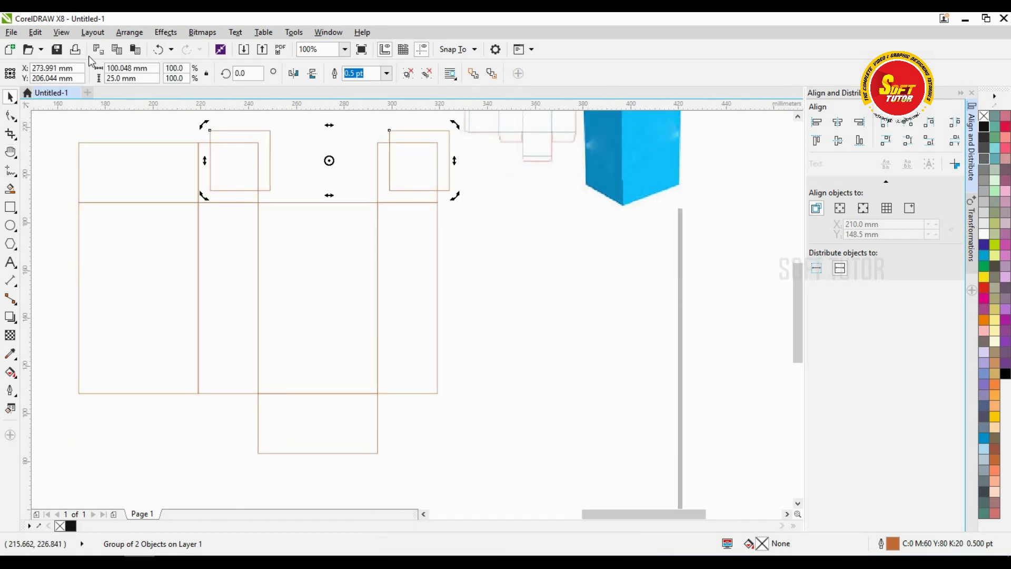
pyautogui.click(35, 34)
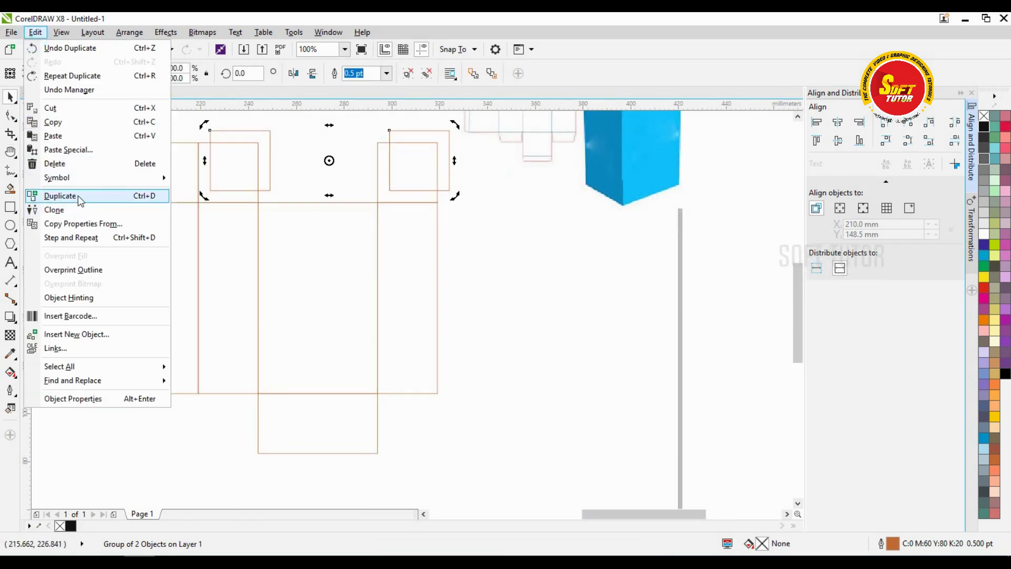
pyautogui.click(80, 198)
pyautogui.moveTo(409, 137); pyautogui.dragTo(398, 391)
pyautogui.scroll(5, 401, 406)
pyautogui.scroll(-2, 398, 391)
pyautogui.scroll(-2, 407, 337)
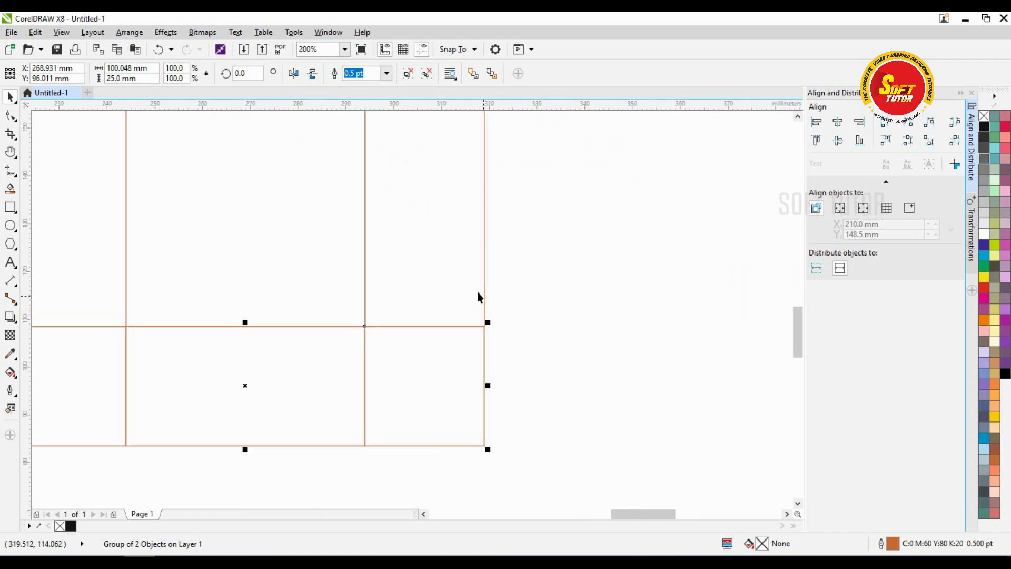
# Step: Align the right edge of the lower flap group with the right edge of the last 25 mm panel
pyautogui.keyDown('shift'); pyautogui.click(460, 270); pyautogui.keyUp('shift')
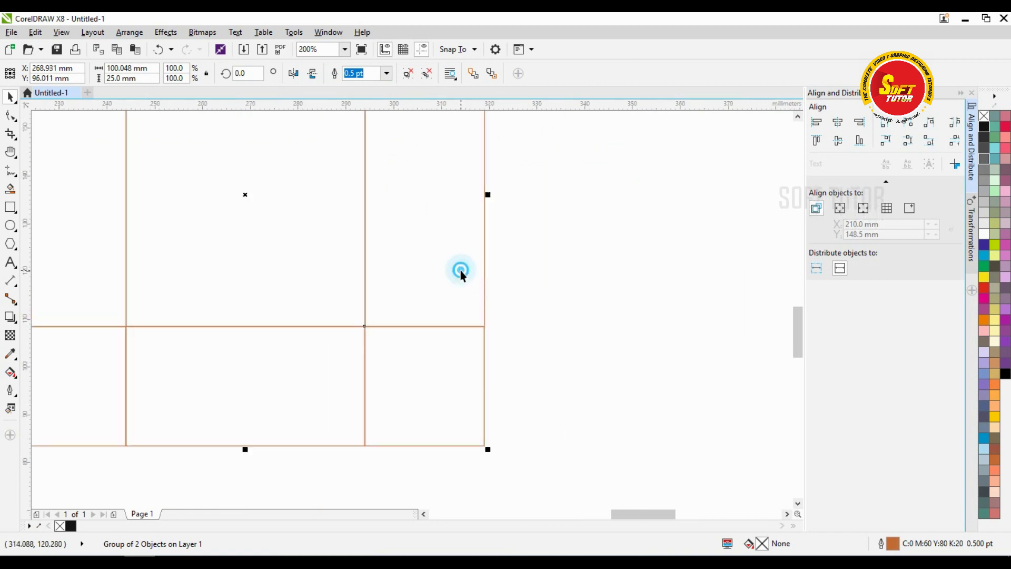
pyautogui.click(860, 123)
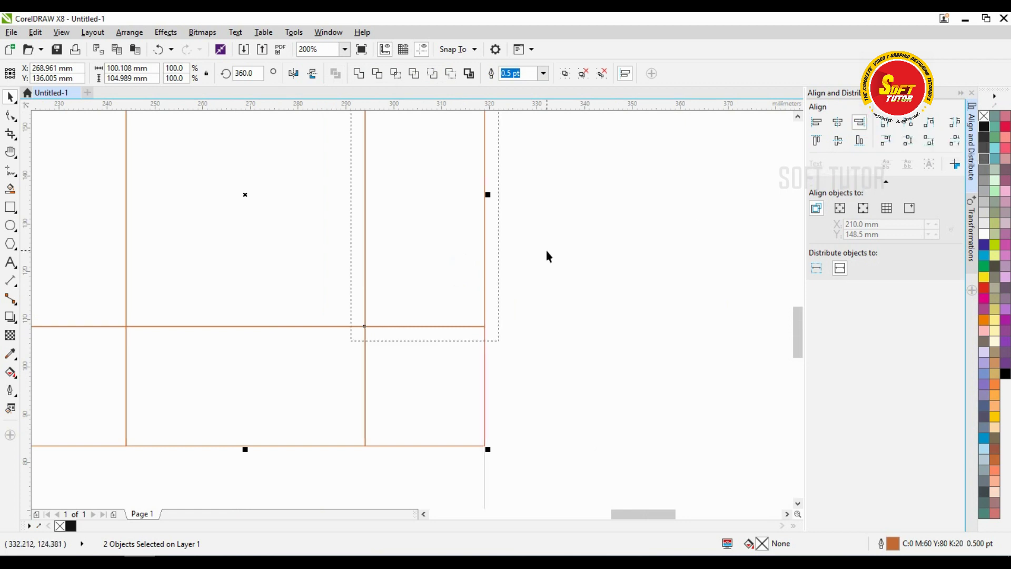
pyautogui.click(545, 251)
pyautogui.scroll(-2, 451, 268)
# Step: Compare the drawn flaps with the reference die line, examining the narrow tuck strips and the glue flap
pyautogui.click(423, 324)
pyautogui.press('h')
pyautogui.moveTo(483, 221); pyautogui.dragTo(353, 270)
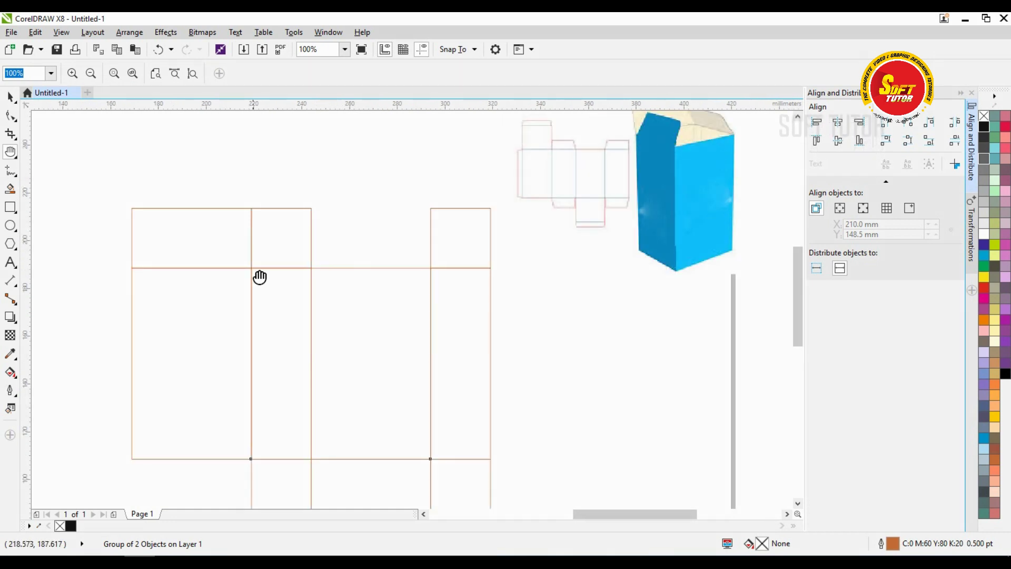
pyautogui.moveTo(255, 271); pyautogui.dragTo(316, 275)
pyautogui.scroll(2, 633, 161)
pyautogui.moveTo(633, 160); pyautogui.dragTo(502, 252)
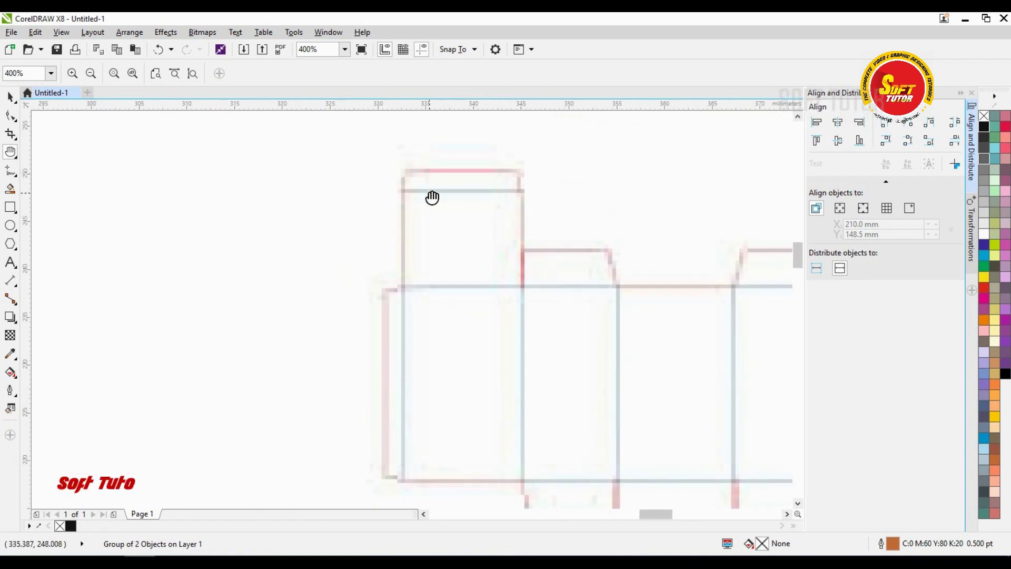
pyautogui.scroll(-1, 403, 279)
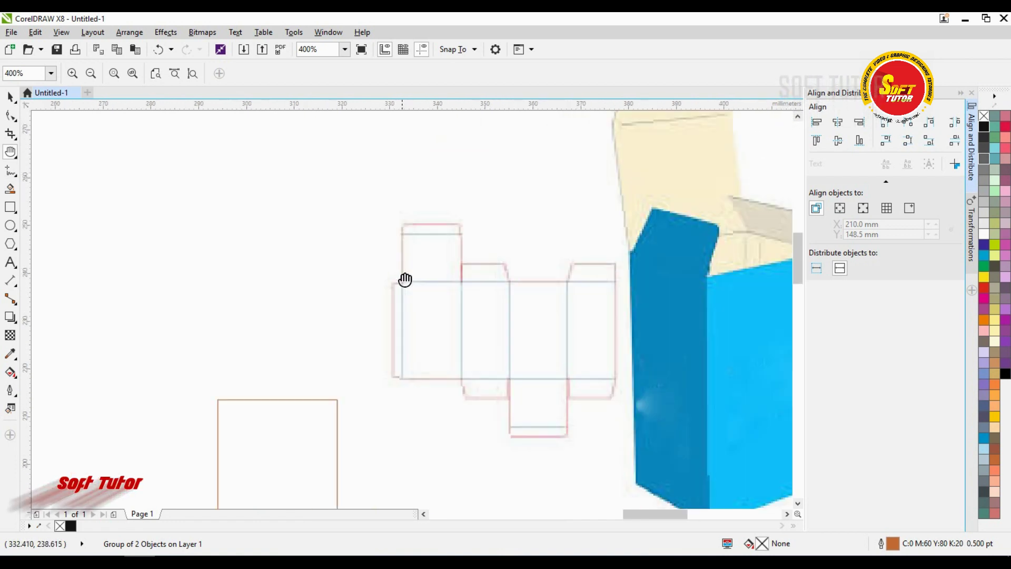
pyautogui.moveTo(413, 327); pyautogui.dragTo(410, 230)
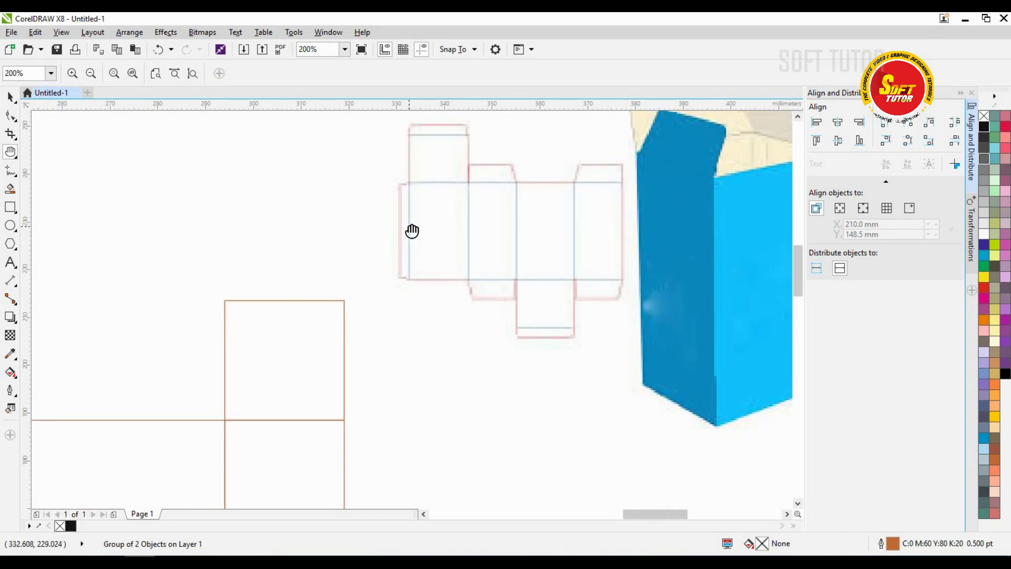
pyautogui.scroll(-1, 501, 251)
pyautogui.moveTo(500, 250); pyautogui.dragTo(374, 282)
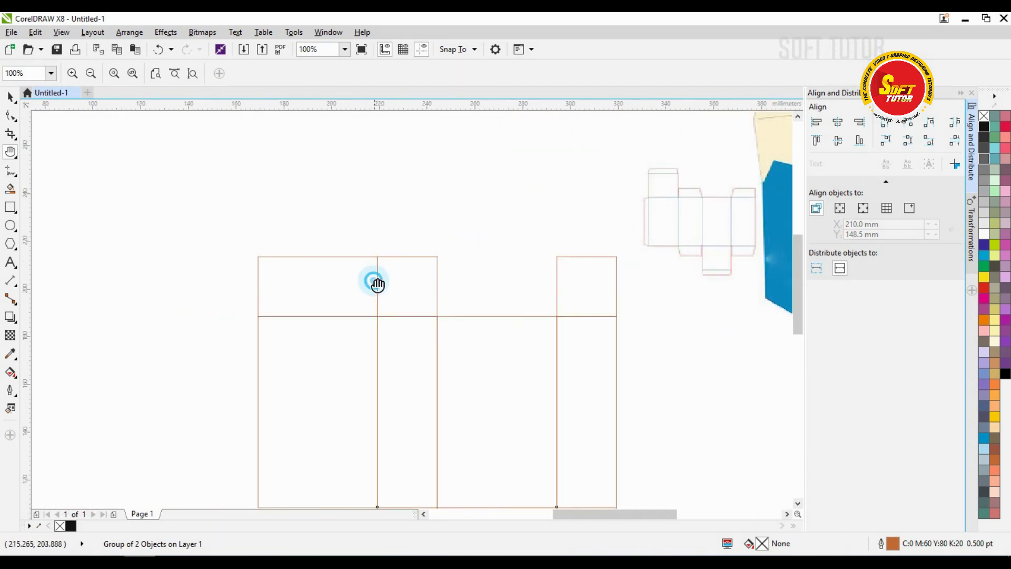
# Step: Duplicate the upper 50 x 25 mm flap, move the copy above it and set its size to 50 x 5 mm
pyautogui.press('space')
pyautogui.click(346, 271)
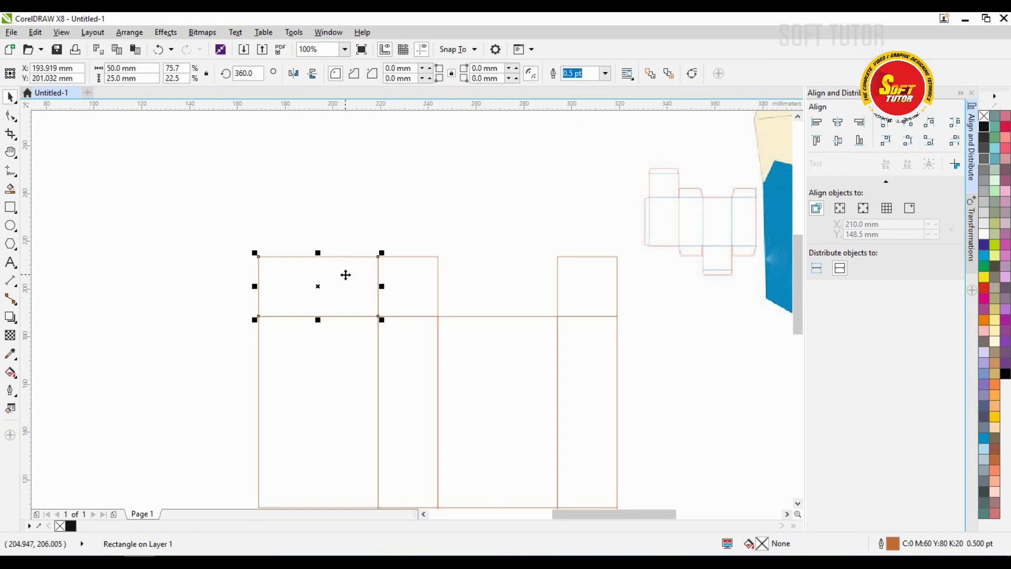
pyautogui.hotkey('ctrl', 'd')
pyautogui.moveTo(331, 276); pyautogui.dragTo(323, 212)
pyautogui.scroll(1, 323, 212)
pyautogui.moveTo(324, 177); pyautogui.dragTo(319, 275)
pyautogui.click(152, 67)
pyautogui.press('Return')
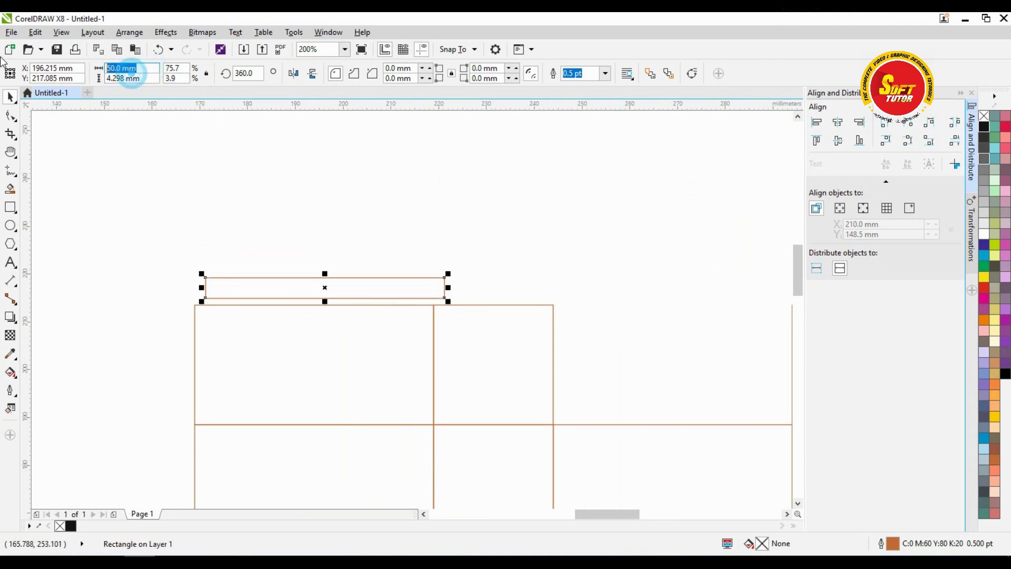
pyautogui.press('Tab')
pyautogui.write('5')
pyautogui.press('Return')
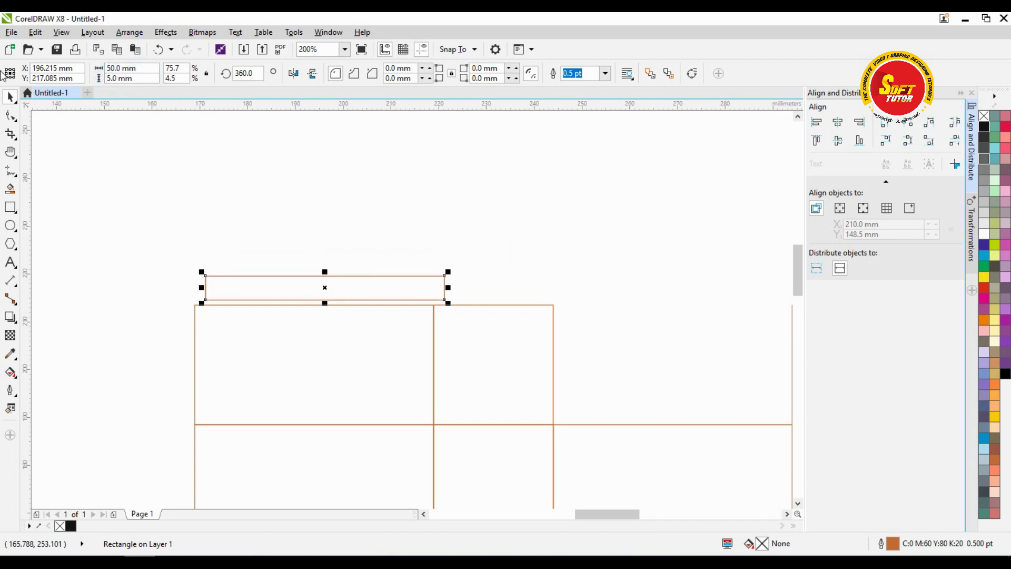
# Step: Move the 50 x 5 mm tuck strip onto the top edge of the upper 50 x 25 mm flap and align their sides
pyautogui.click(416, 233)
pyautogui.moveTo(379, 287); pyautogui.dragTo(375, 291)
pyautogui.keyDown('shift'); pyautogui.click(381, 306); pyautogui.keyUp('shift')
pyautogui.scroll(2, 381, 306)
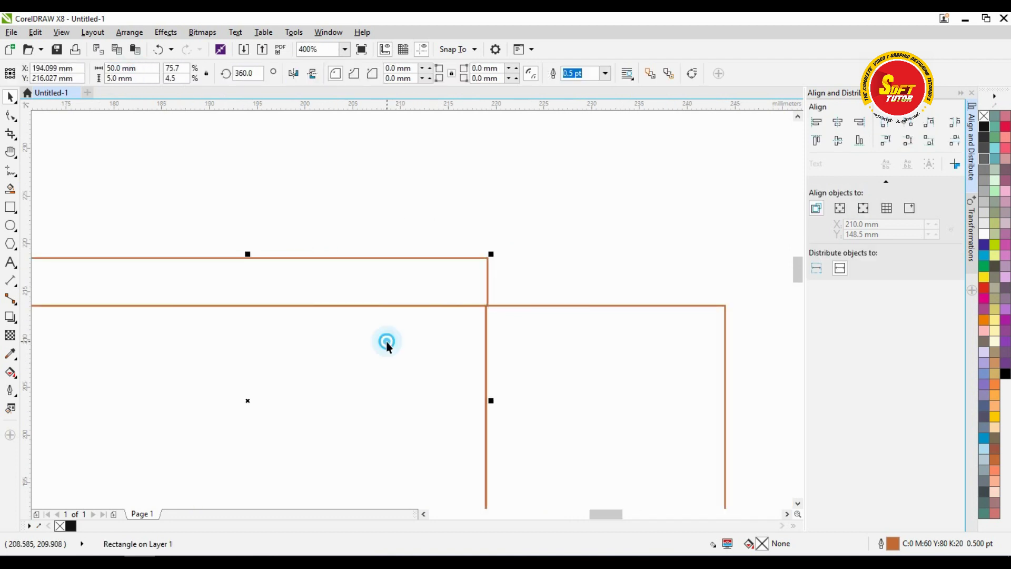
pyautogui.click(576, 249)
pyautogui.scroll(-4, 252, 203)
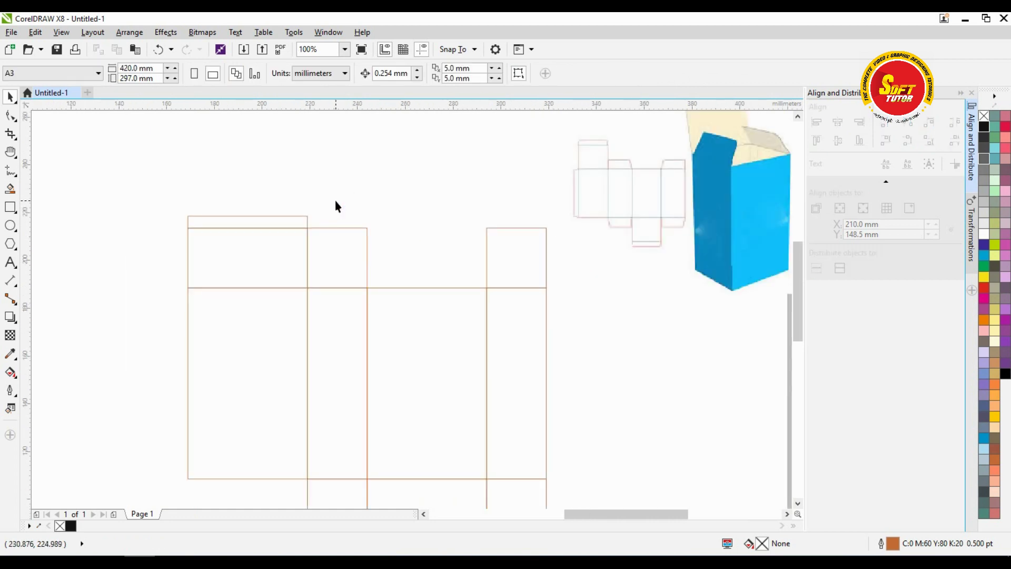
# Step: Place a copy of the 50 x 5 mm tuck strip against the bottom edge of the lower 50 x 25 mm flap, with sides aligned
pyautogui.press('h')
pyautogui.click(215, 278)
pyautogui.press('space')
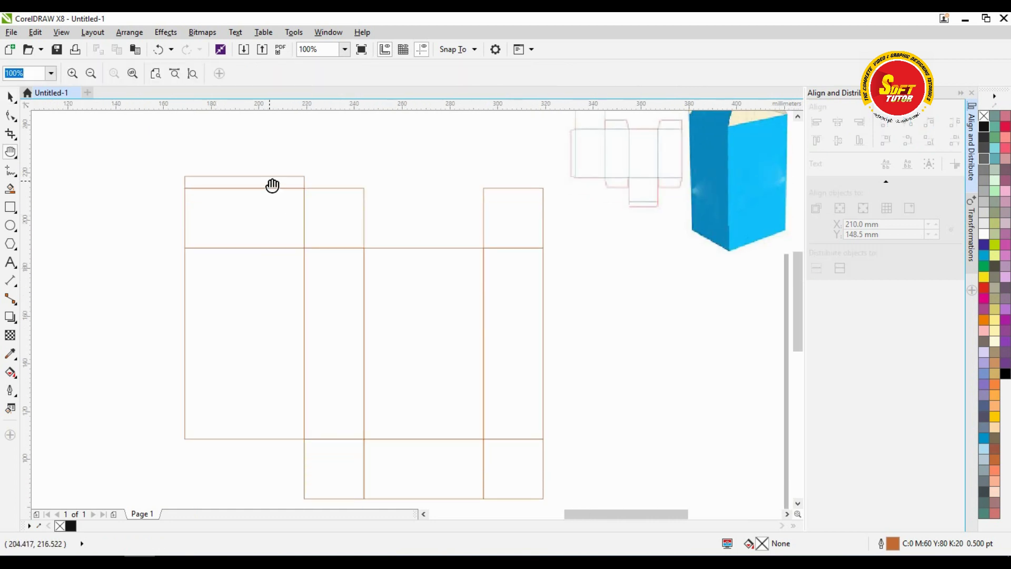
pyautogui.click(271, 178)
pyautogui.scroll(-2, 255, 175)
pyautogui.moveTo(252, 174); pyautogui.dragTo(358, 350)
pyautogui.scroll(4, 333, 338)
pyautogui.scroll(3, 350, 337)
pyautogui.keyDown('shift'); pyautogui.click(415, 251); pyautogui.keyUp('shift')
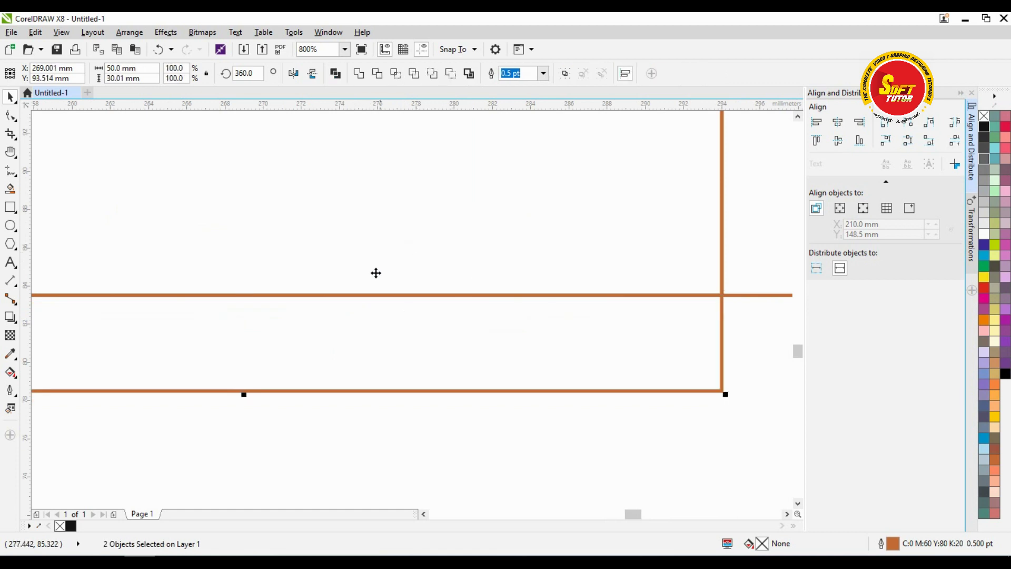
# Step: Move the reference image slightly down beside the layout
pyautogui.scroll(-3, 374, 273)
pyautogui.press('h')
pyautogui.moveTo(404, 268); pyautogui.dragTo(442, 415)
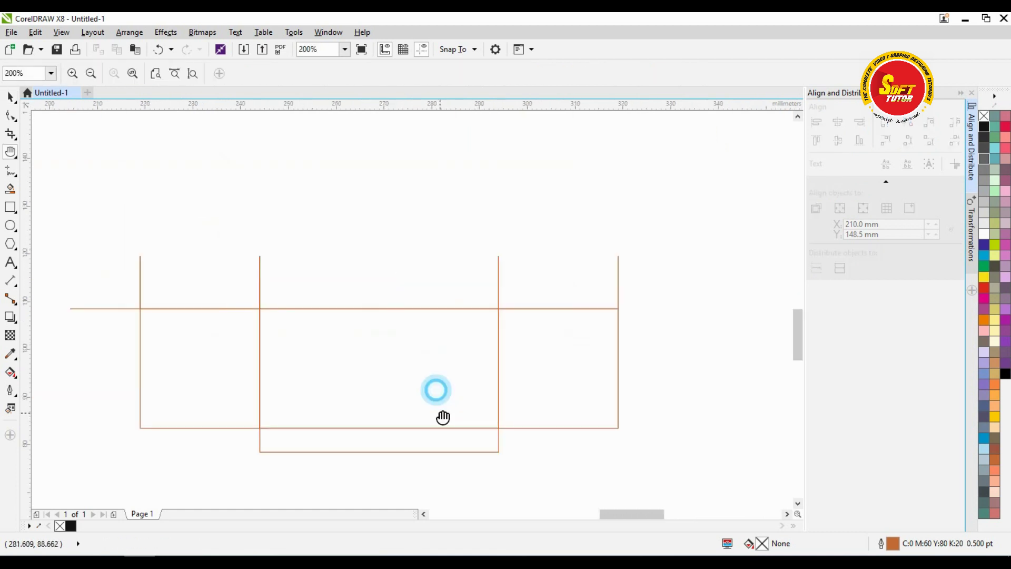
pyautogui.scroll(-1, 402, 334)
pyautogui.moveTo(370, 287); pyautogui.dragTo(392, 347)
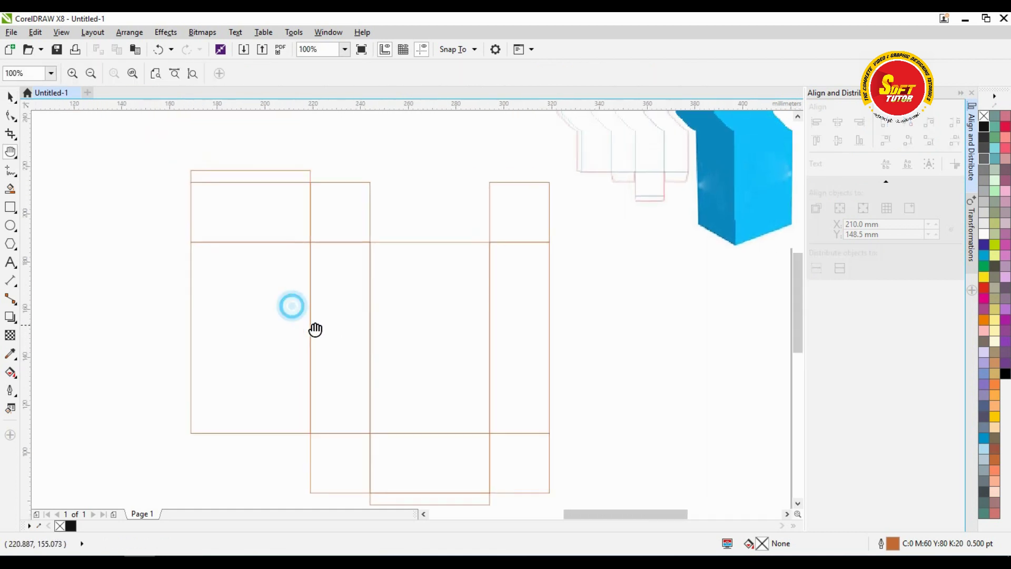
pyautogui.press('space')
pyautogui.scroll(1, 586, 137)
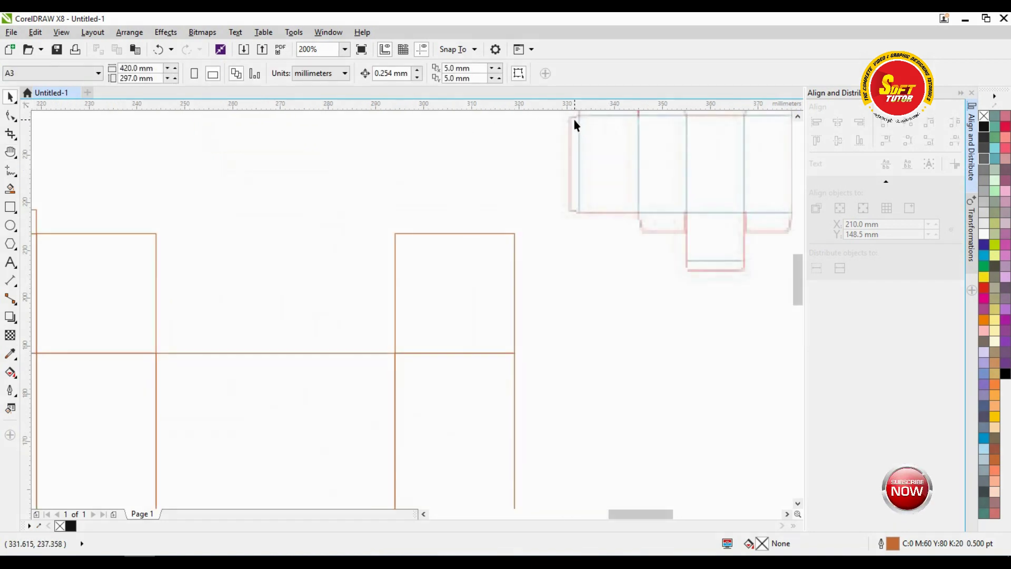
pyautogui.moveTo(567, 196); pyautogui.dragTo(578, 224)
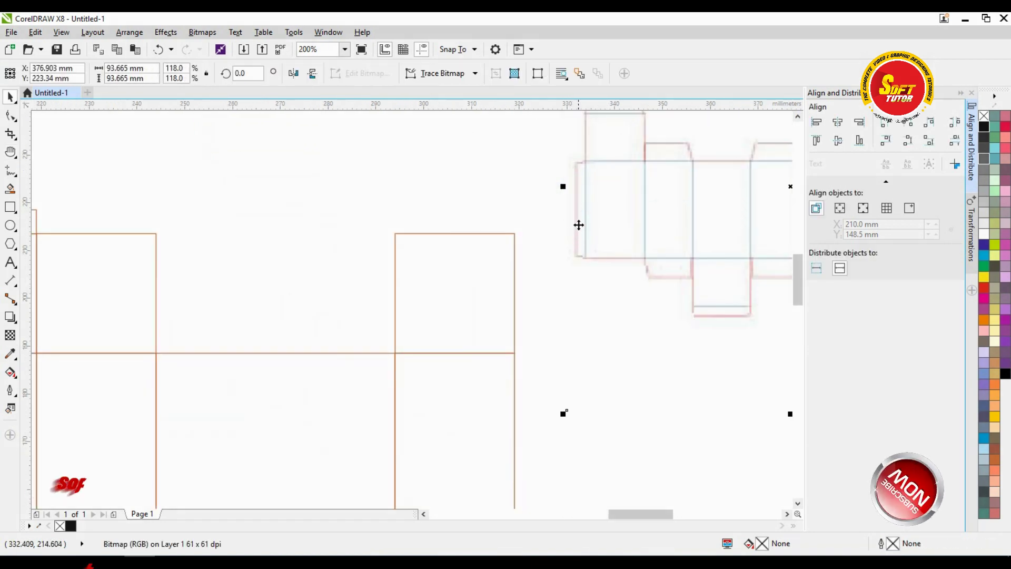
pyautogui.scroll(-1, 436, 318)
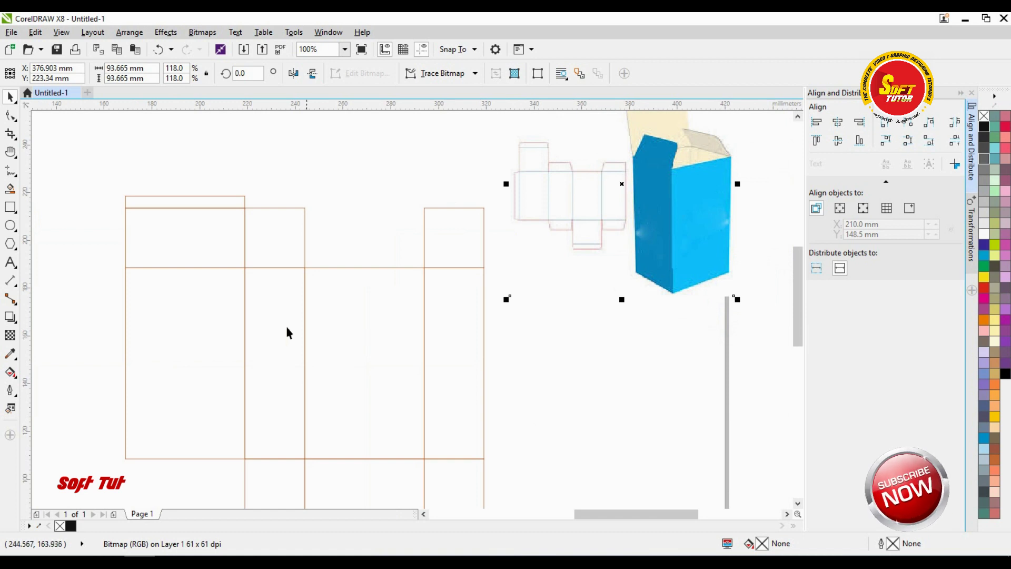
pyautogui.click(113, 261)
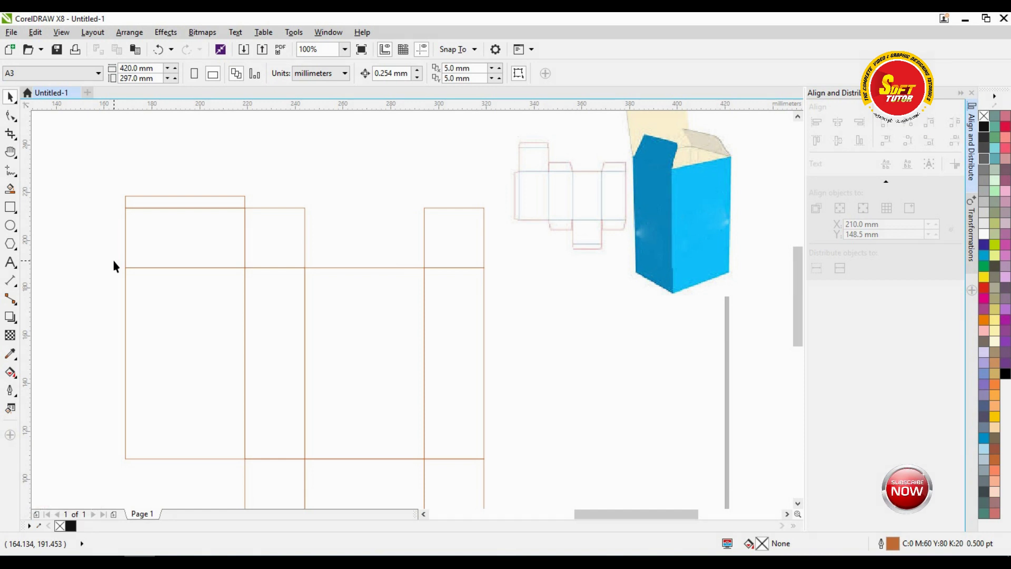
# Step: Duplicate the first 50 x 80 mm panel, move the copy to its left and set the copy's width to 5 mm
pyautogui.press('h')
pyautogui.moveTo(106, 298); pyautogui.dragTo(120, 286)
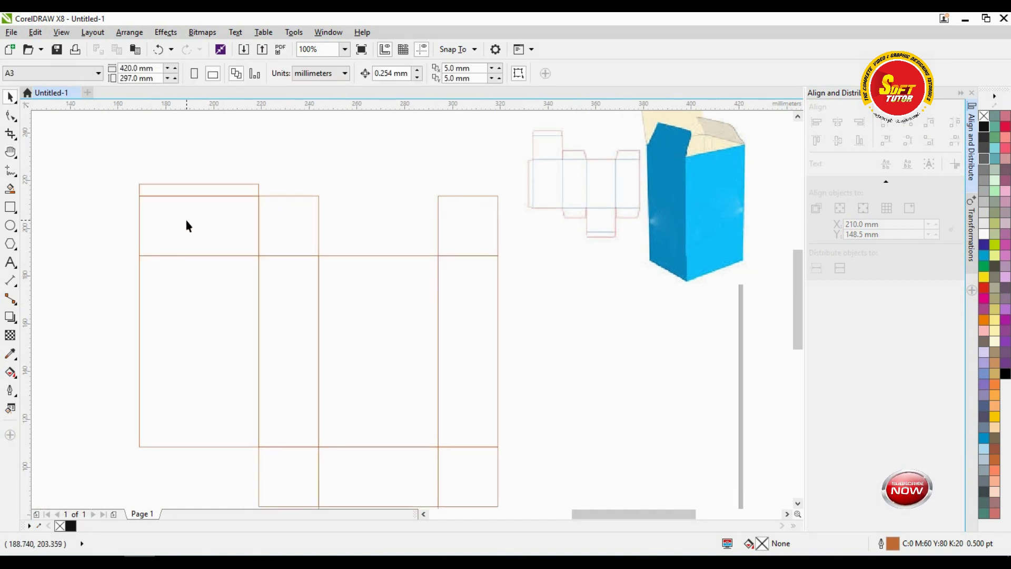
pyautogui.click(171, 277)
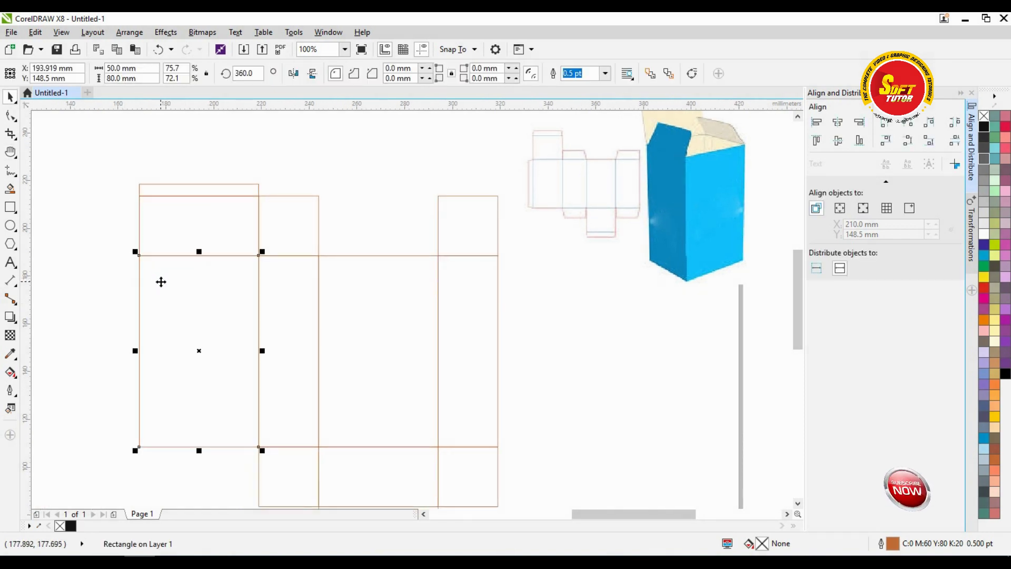
pyautogui.hotkey('ctrl', 'd')
pyautogui.moveTo(210, 300); pyautogui.dragTo(126, 311)
pyautogui.scroll(-1, 225, 322)
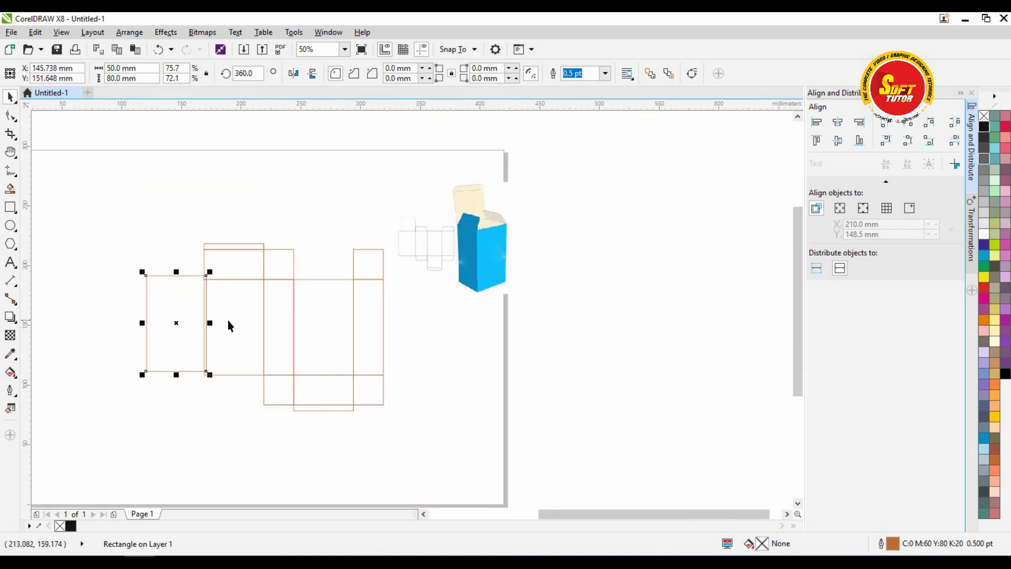
pyautogui.scroll(1, 191, 321)
pyautogui.click(143, 68)
pyautogui.write('5')
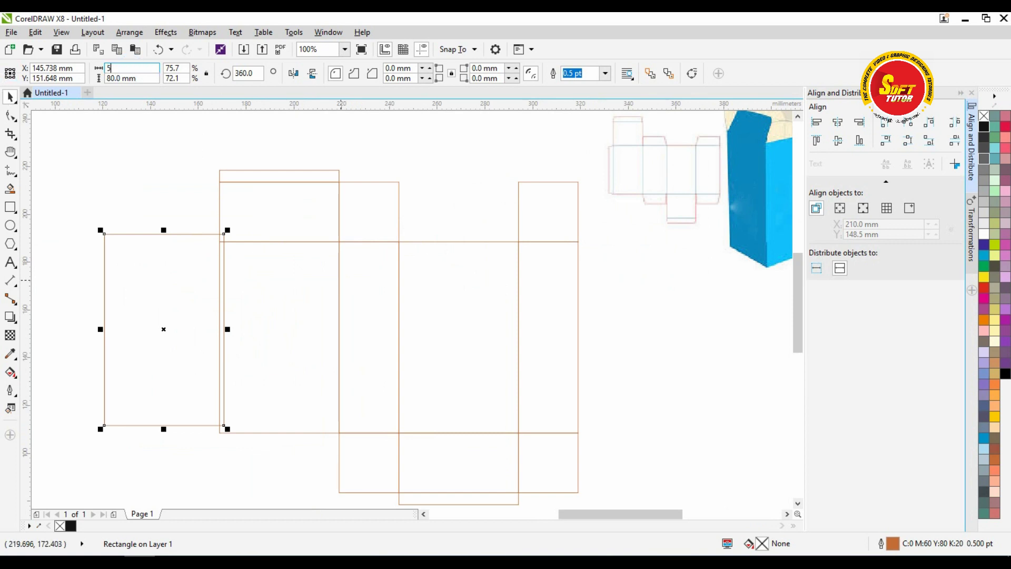
pyautogui.press('Return')
# Step: Attach the 5 x 80 mm glue strip to the left edge of the first 50 x 80 mm panel, aligned vertically with it
pyautogui.moveTo(169, 246); pyautogui.dragTo(245, 210)
pyautogui.scroll(5, 208, 250)
pyautogui.keyDown('shift'); pyautogui.click(350, 251); pyautogui.keyUp('shift')
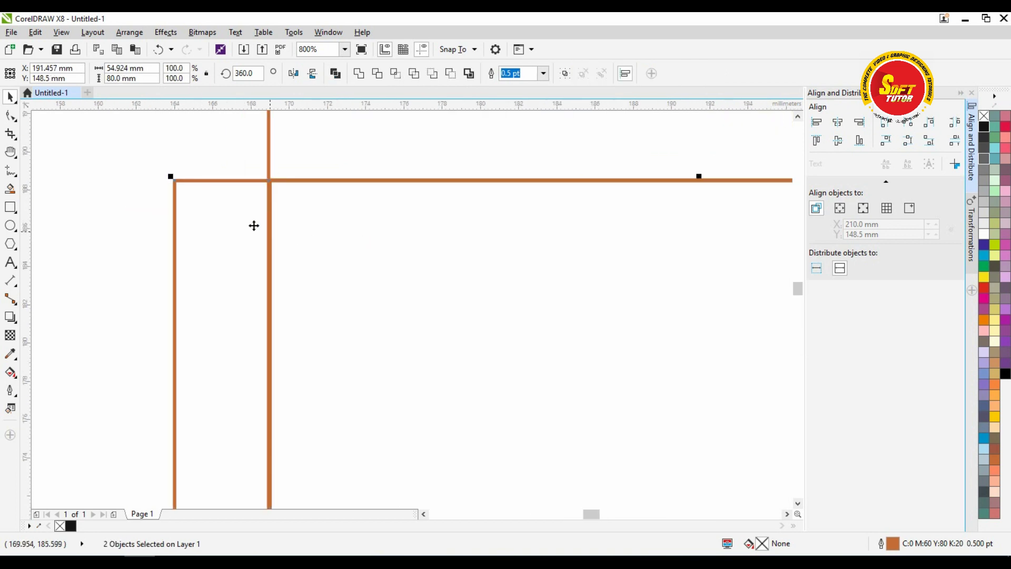
pyautogui.scroll(-3, 133, 194)
pyautogui.click(133, 194)
pyautogui.scroll(-6, 197, 222)
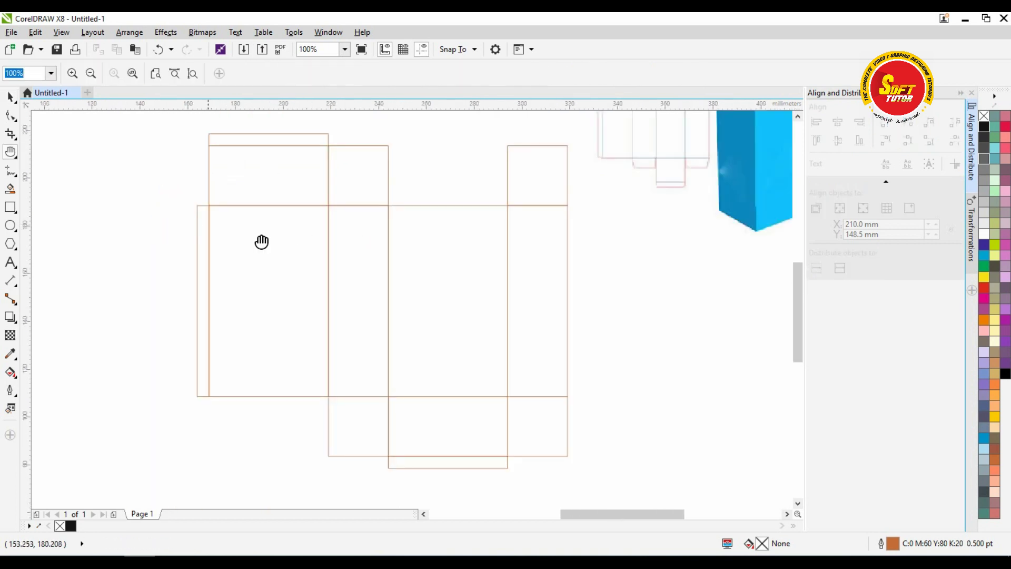
# Step: Move the reference image off the page, to the right of its edge
pyautogui.moveTo(488, 244); pyautogui.dragTo(406, 255)
pyautogui.scroll(-3, 333, 296)
pyautogui.moveTo(424, 160); pyautogui.dragTo(558, 243)
pyautogui.moveTo(592, 290); pyautogui.dragTo(583, 235)
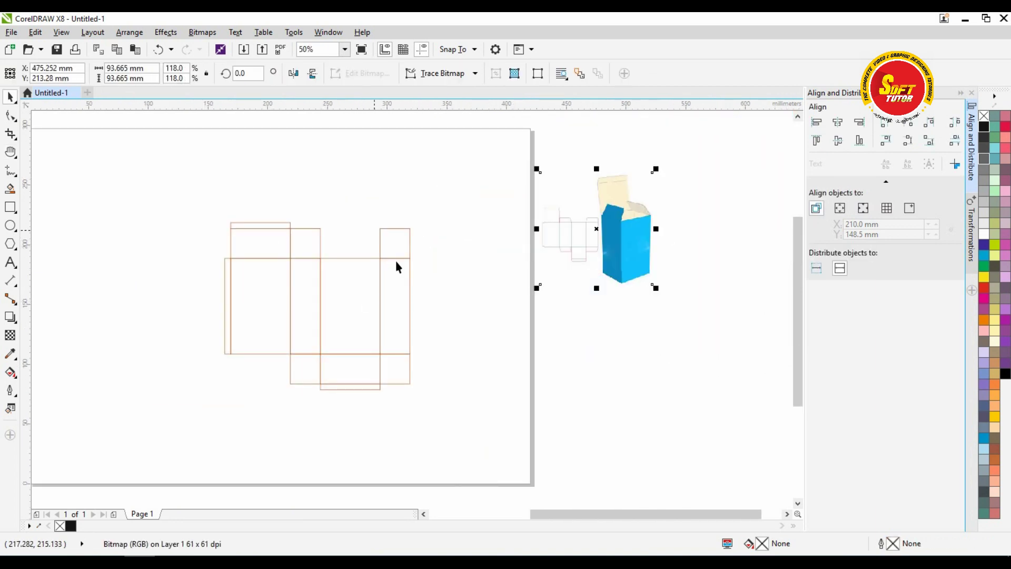
pyautogui.scroll(3, 354, 310)
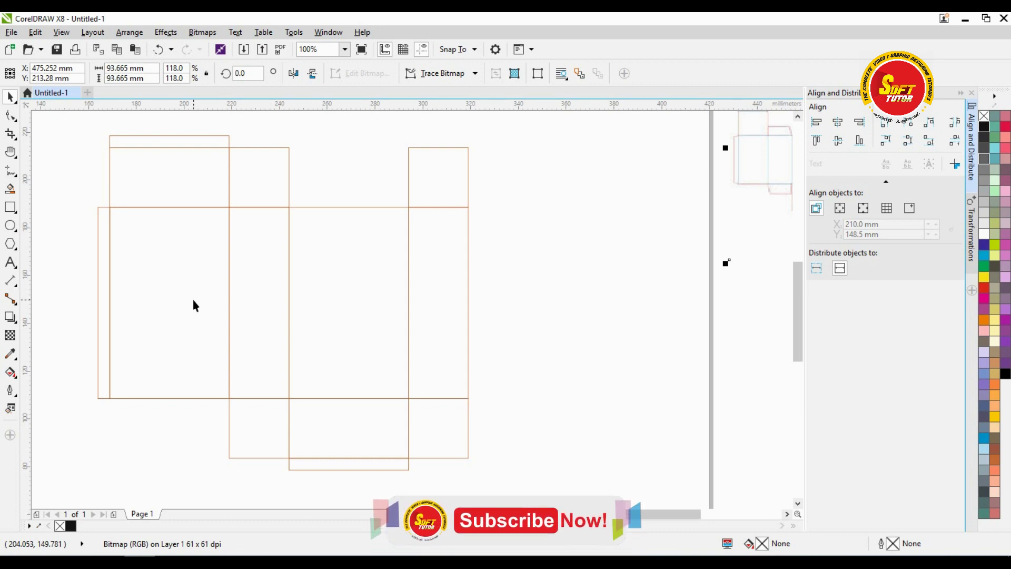
pyautogui.press('h')
pyautogui.moveTo(244, 216); pyautogui.dragTo(370, 219)
pyautogui.moveTo(309, 348); pyautogui.dragTo(293, 330)
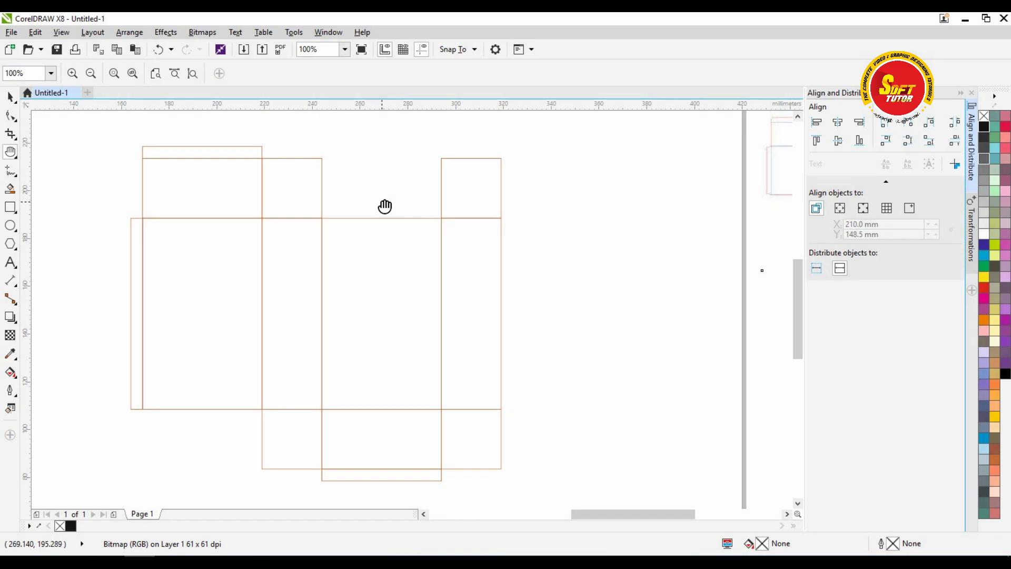
pyautogui.scroll(-1, 377, 211)
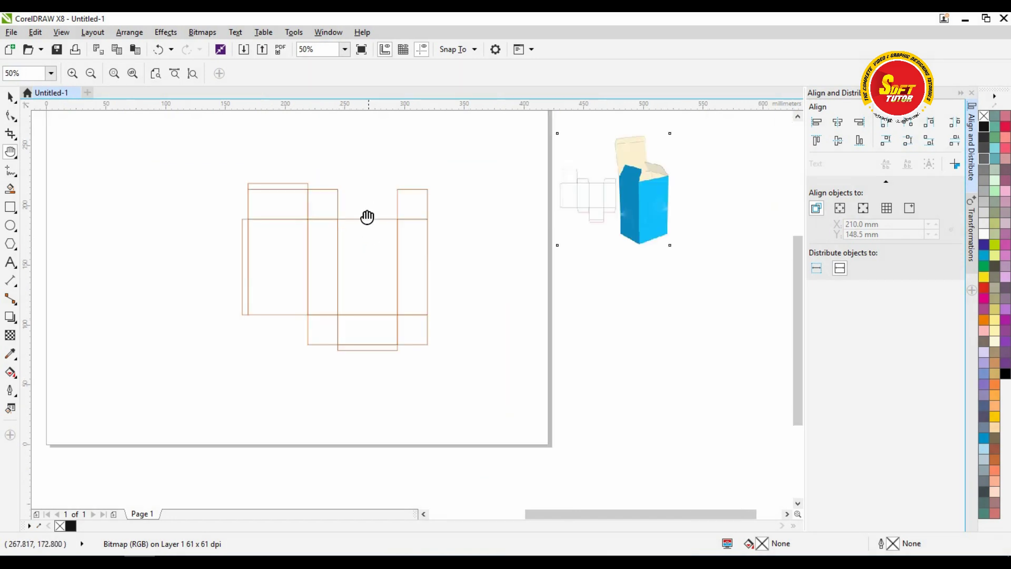